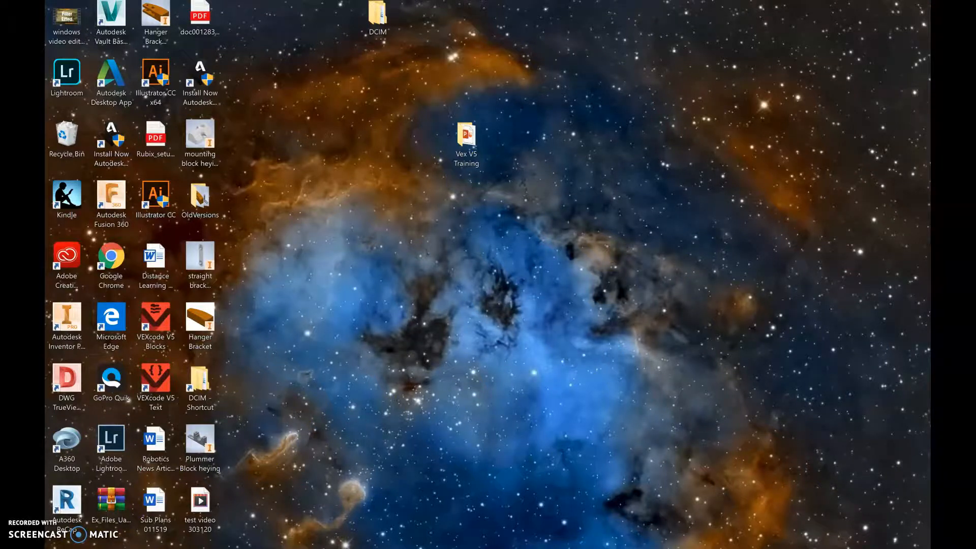
Open the Video Editor app from the Start menu's app list
{"action": "key", "text": "super"}
{"action": "scroll", "coordinate": [140, 463], "scroll_direction": "down", "scroll_amount": 2}
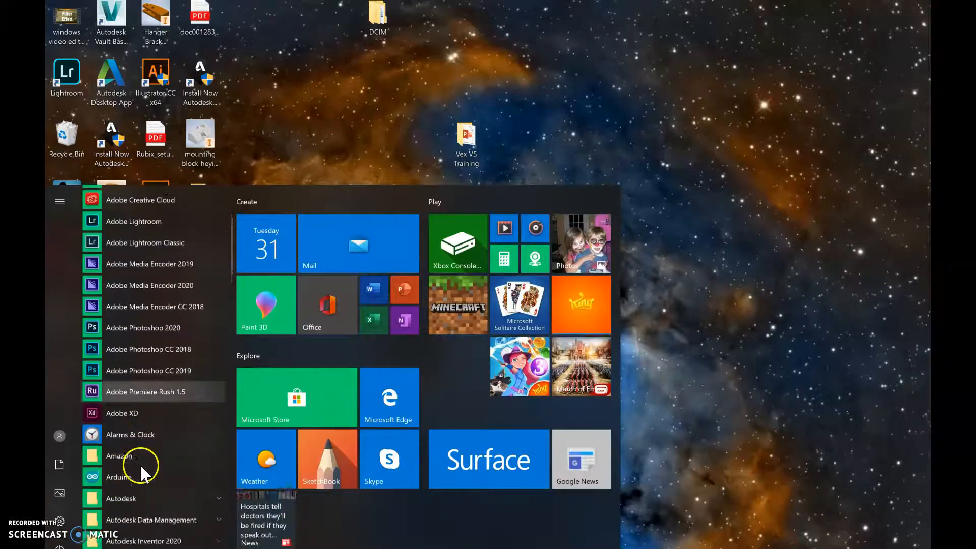
{"action": "scroll", "coordinate": [139, 465], "scroll_direction": "down", "scroll_amount": 15}
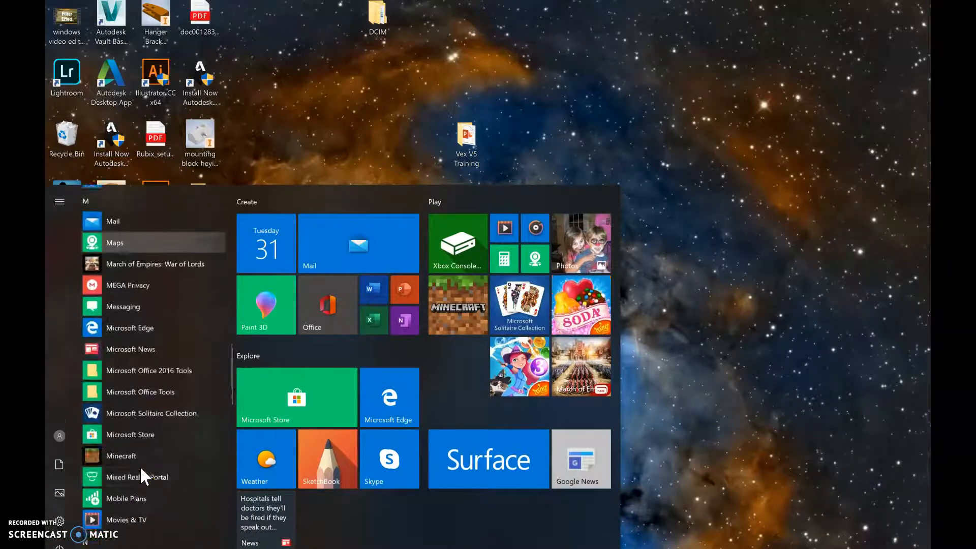
{"action": "scroll", "coordinate": [139, 465], "scroll_direction": "down", "scroll_amount": 15}
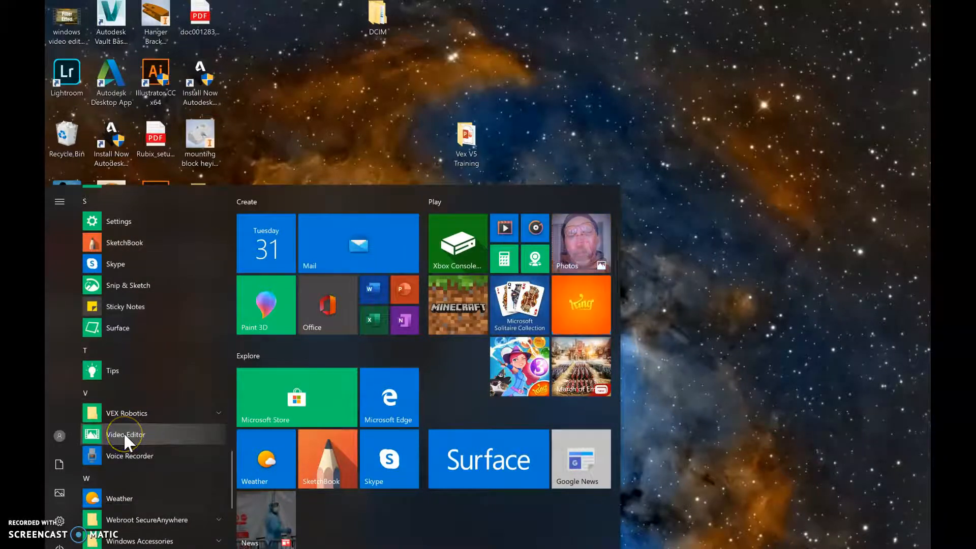
{"action": "left_click", "coordinate": [125, 437]}
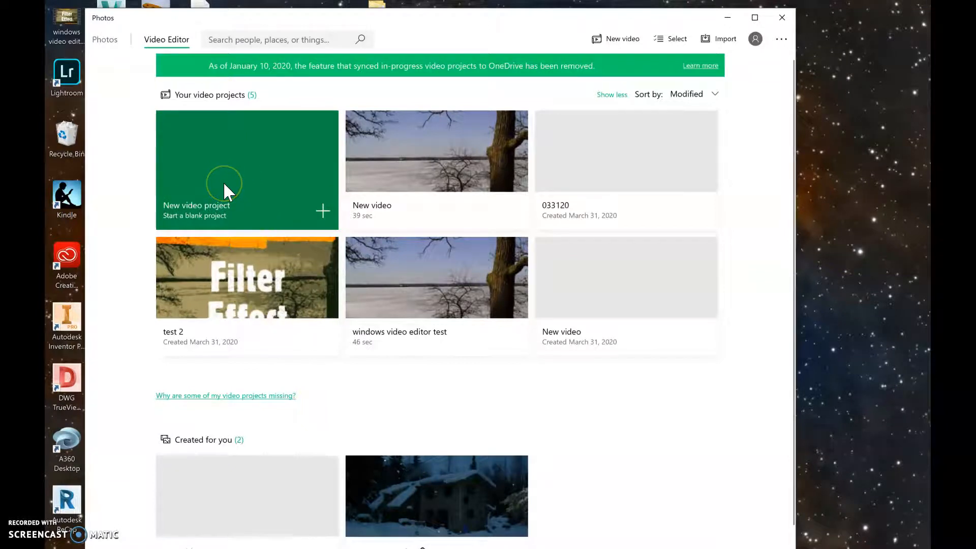
Start a new blank video project and name it demo 1
{"action": "left_click", "coordinate": [266, 184]}
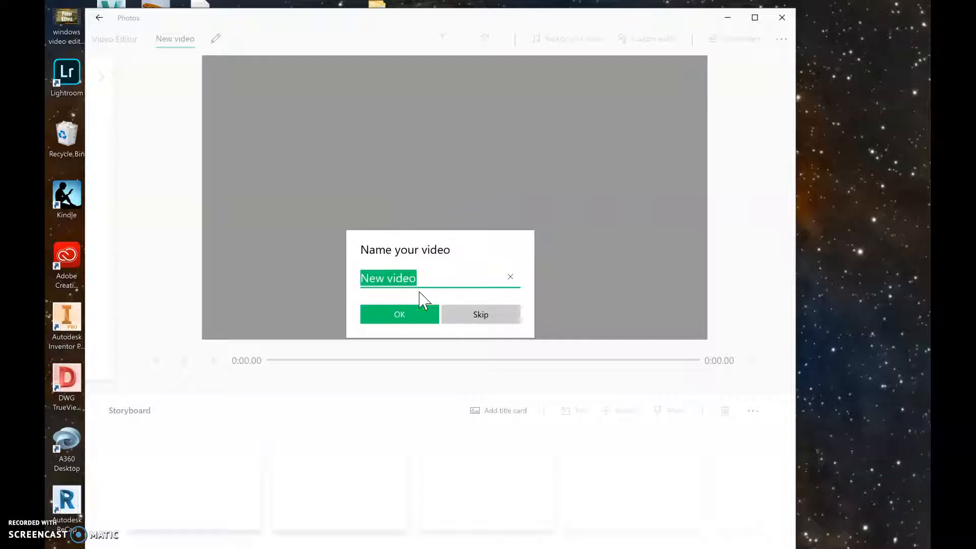
{"action": "type", "text": "demo 1"}
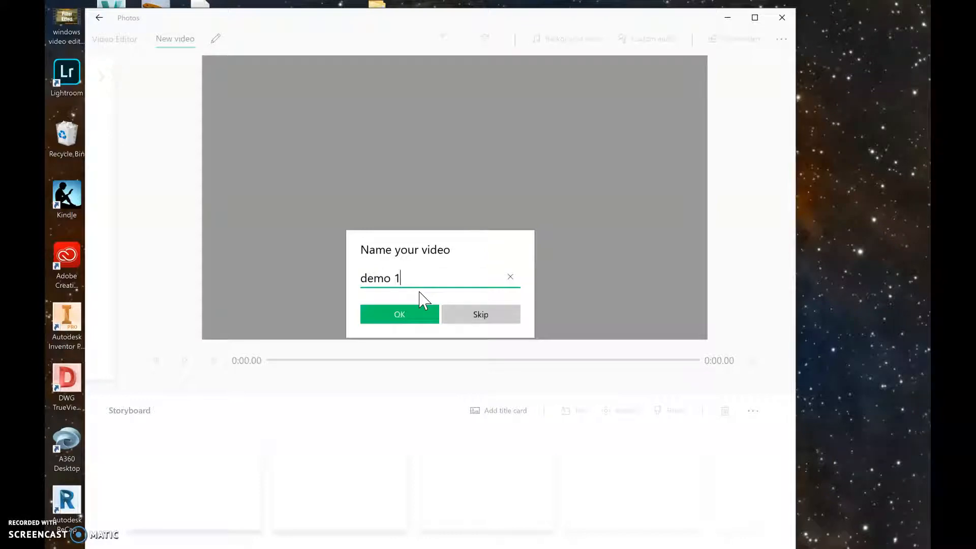
{"action": "left_click", "coordinate": [392, 311]}
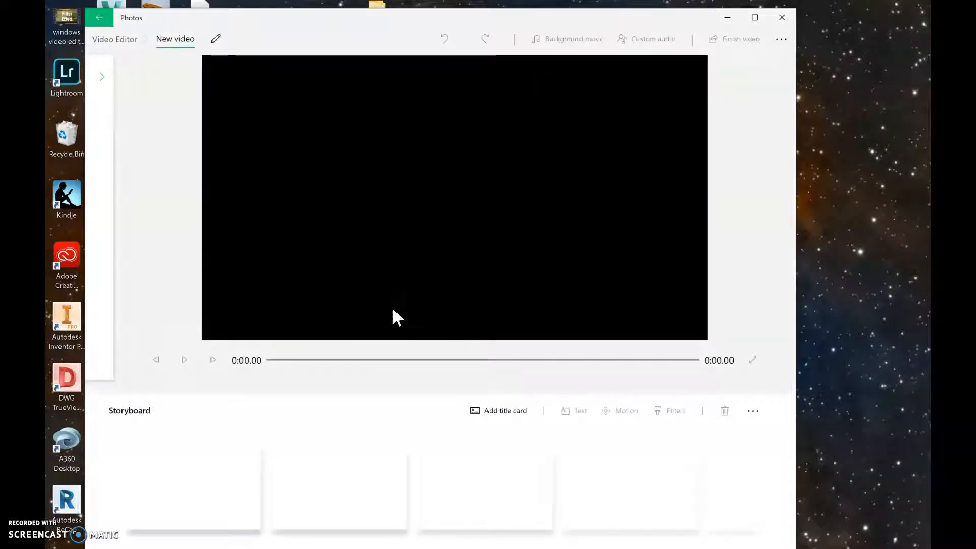
Go back to the video projects list and reopen the demo 1 project
{"action": "left_click", "coordinate": [122, 41]}
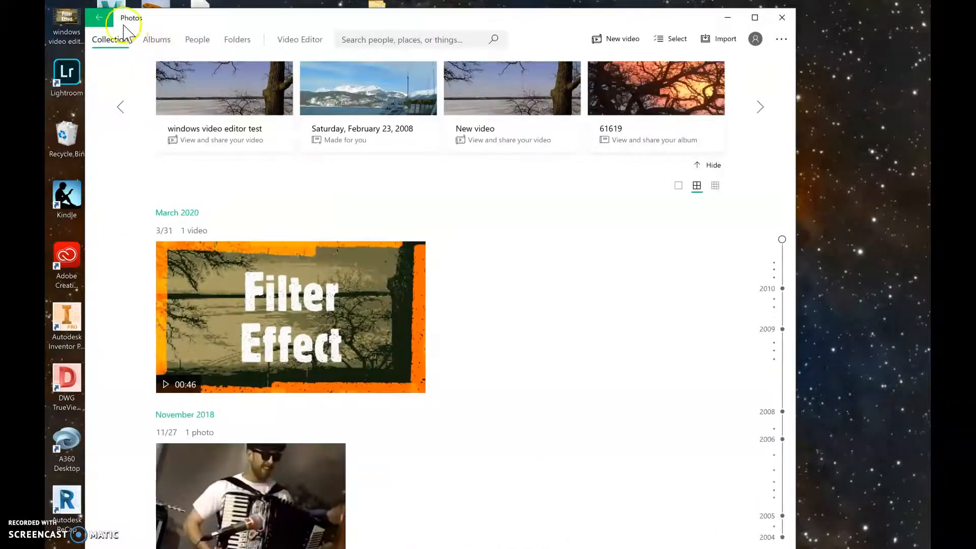
{"action": "left_click", "coordinate": [100, 19]}
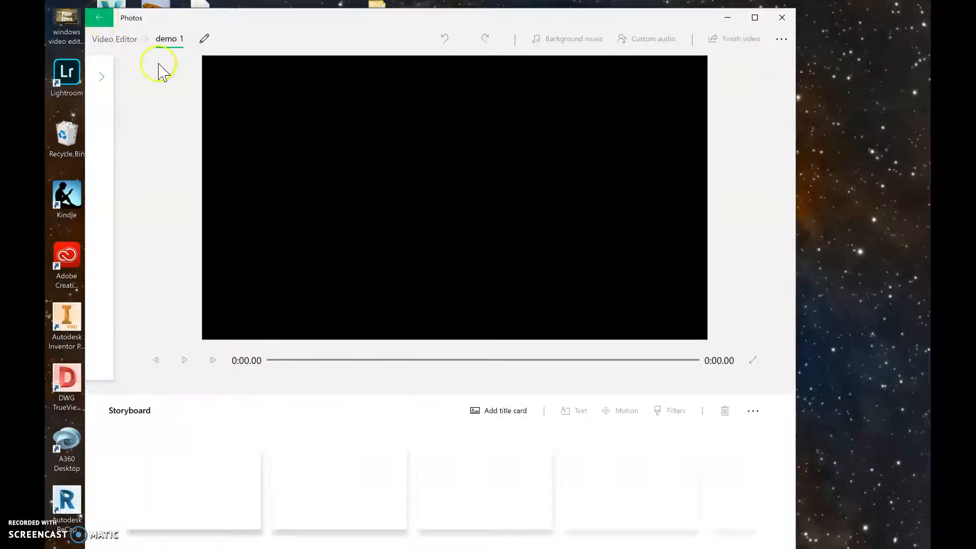
{"action": "left_click", "coordinate": [103, 77]}
{"action": "left_click", "coordinate": [99, 23]}
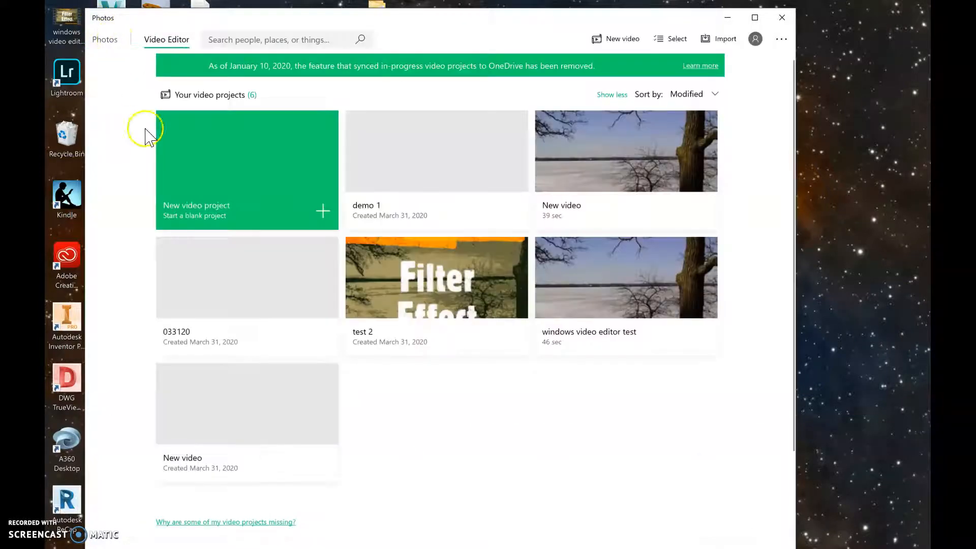
{"action": "left_click", "coordinate": [410, 181]}
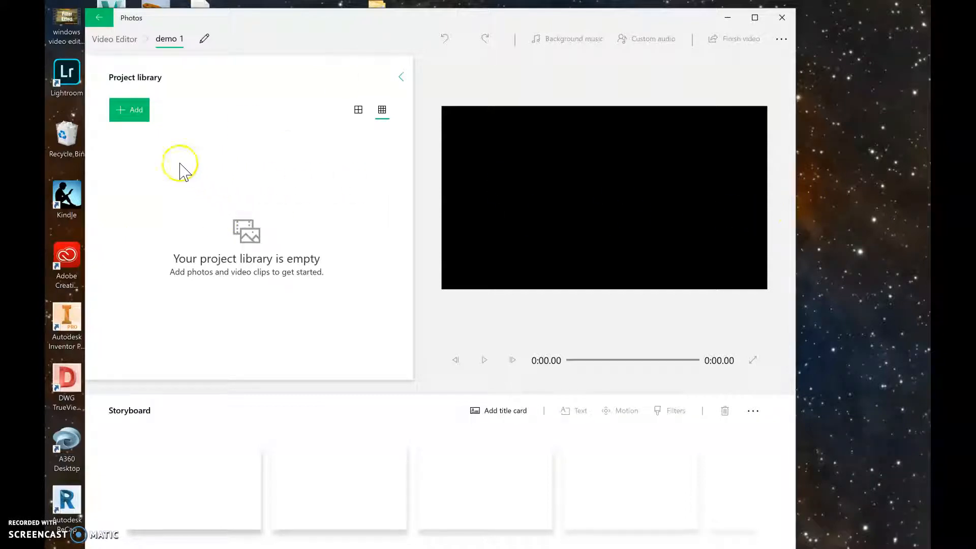
Add the clip SUNP0001 from the SDHC DCIM 100MEDIA folder on this PC to the project library
{"action": "left_click", "coordinate": [127, 117]}
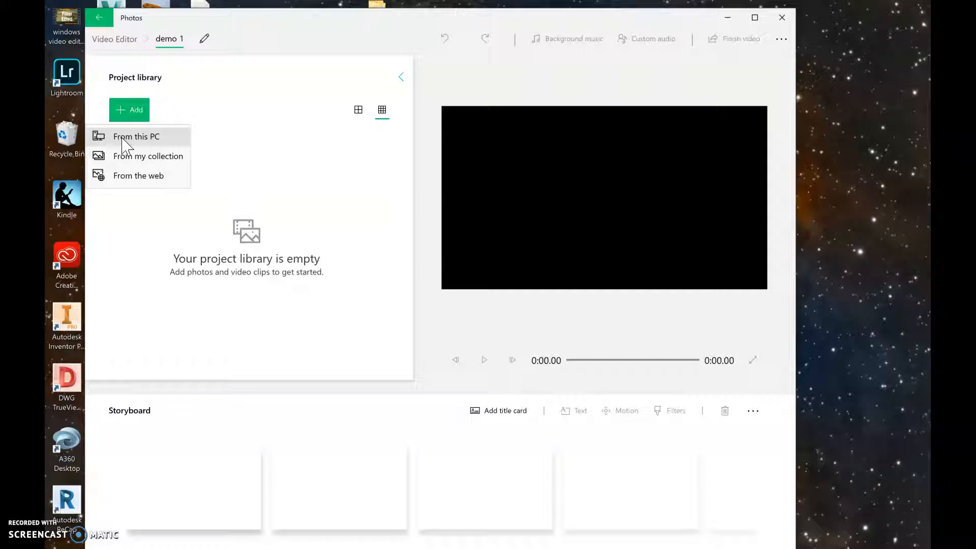
{"action": "left_click", "coordinate": [122, 145]}
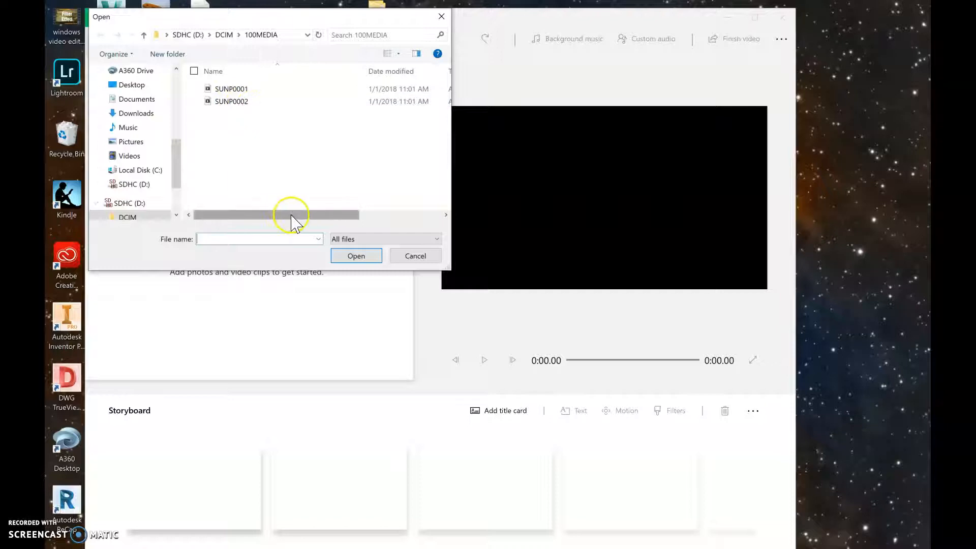
{"action": "left_click_drag", "start_coordinate": [284, 213], "coordinate": [391, 214]}
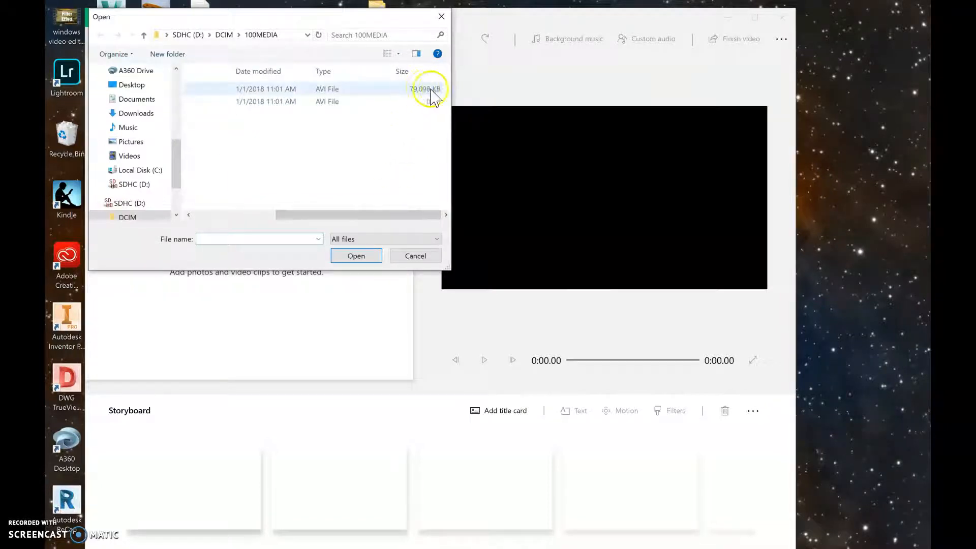
{"action": "left_click_drag", "start_coordinate": [344, 214], "coordinate": [265, 214]}
{"action": "left_click", "coordinate": [216, 89]}
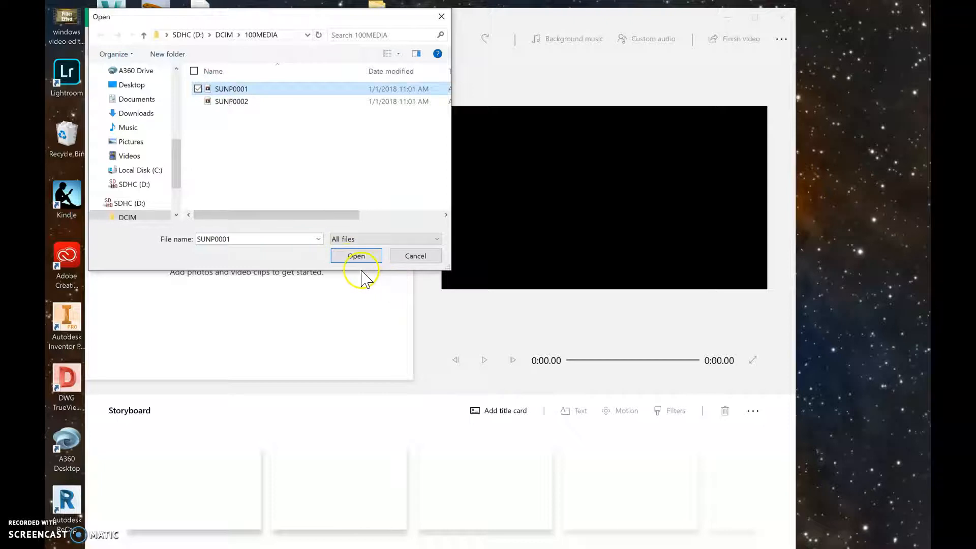
{"action": "left_click", "coordinate": [356, 256]}
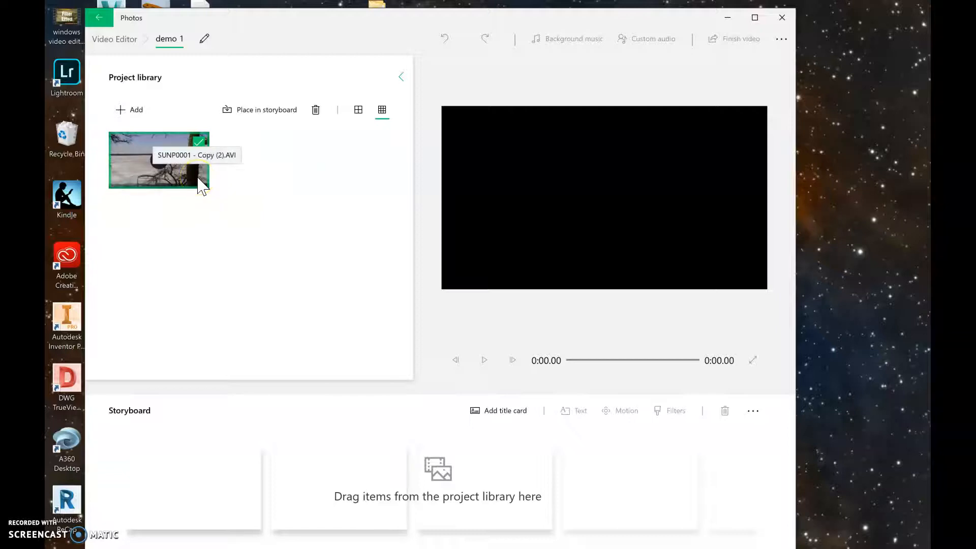
Place the imported clip into the storyboard three times
{"action": "left_click_drag", "start_coordinate": [203, 186], "coordinate": [217, 503]}
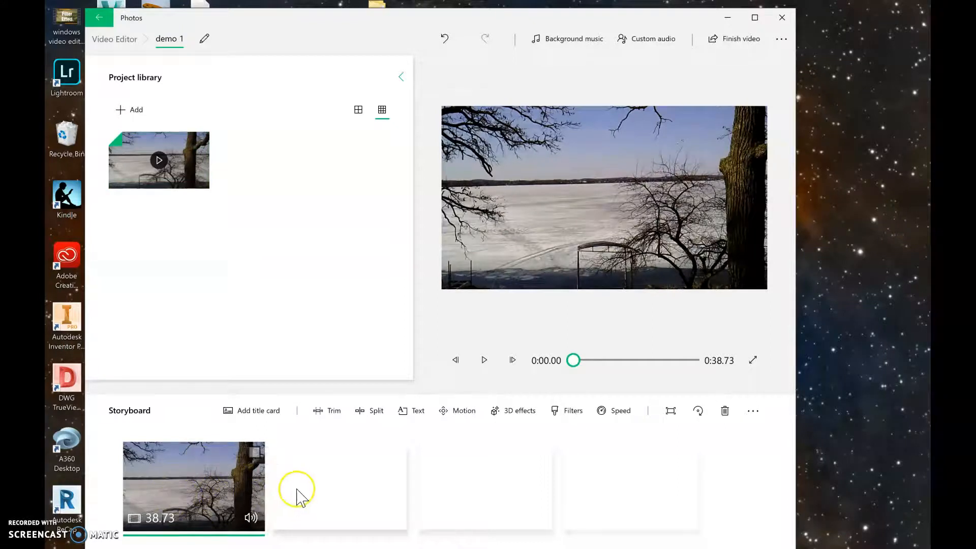
{"action": "left_click_drag", "start_coordinate": [189, 179], "coordinate": [342, 490]}
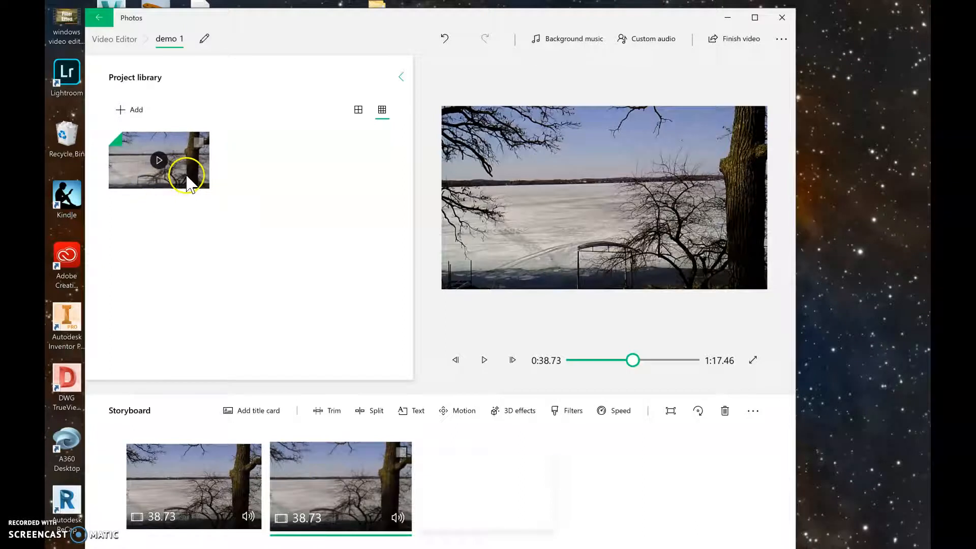
{"action": "left_click_drag", "start_coordinate": [188, 179], "coordinate": [376, 346]}
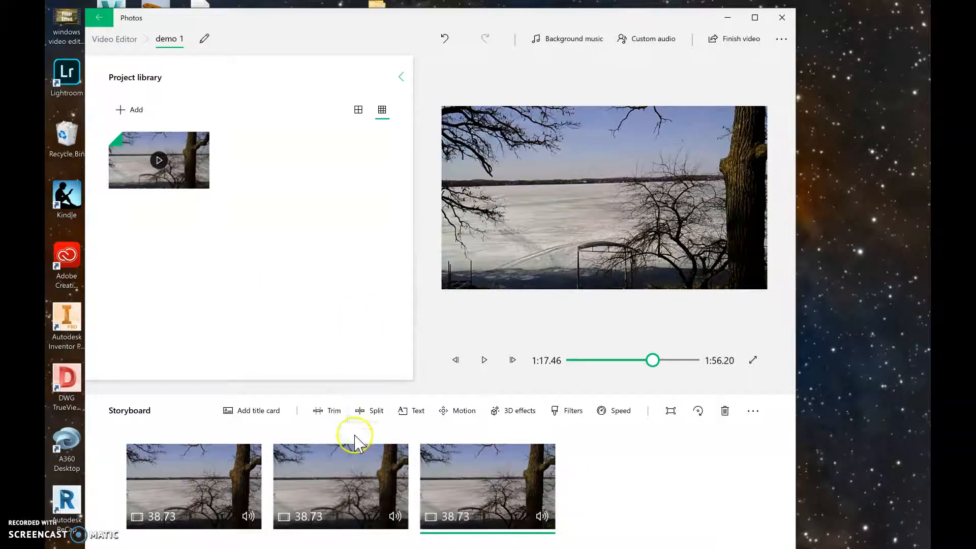
Remove the third and then the second clip from the storyboard
{"action": "right_click", "coordinate": [474, 476]}
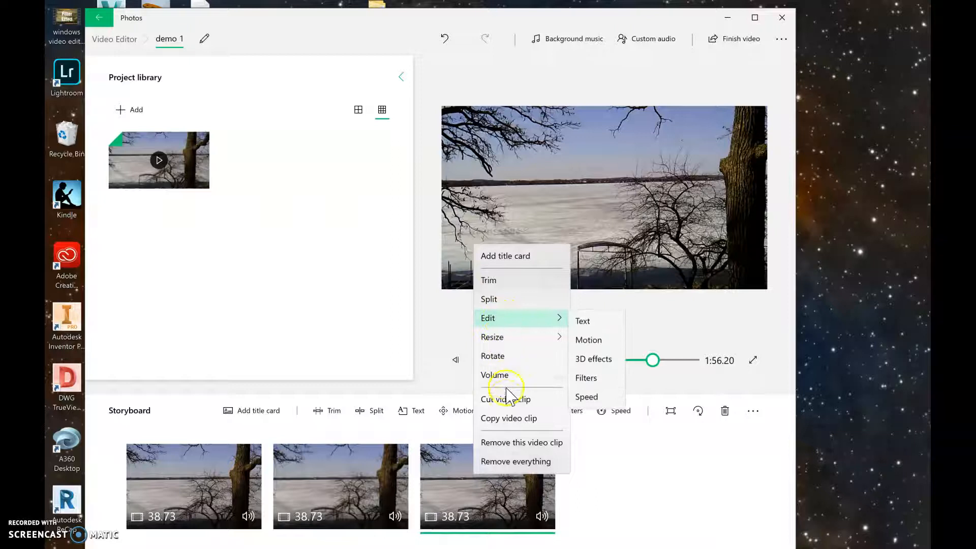
{"action": "left_click", "coordinate": [514, 449]}
{"action": "right_click", "coordinate": [376, 475]}
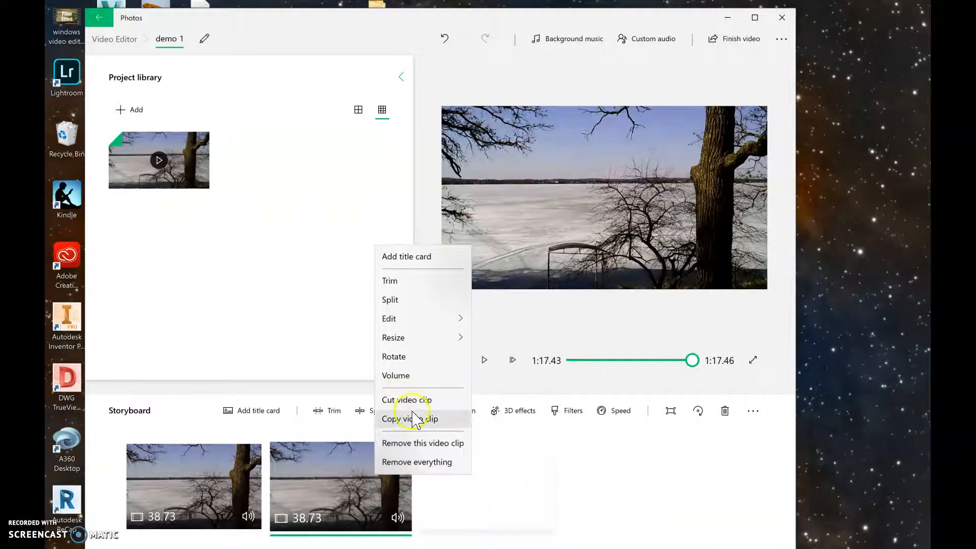
{"action": "left_click", "coordinate": [413, 444]}
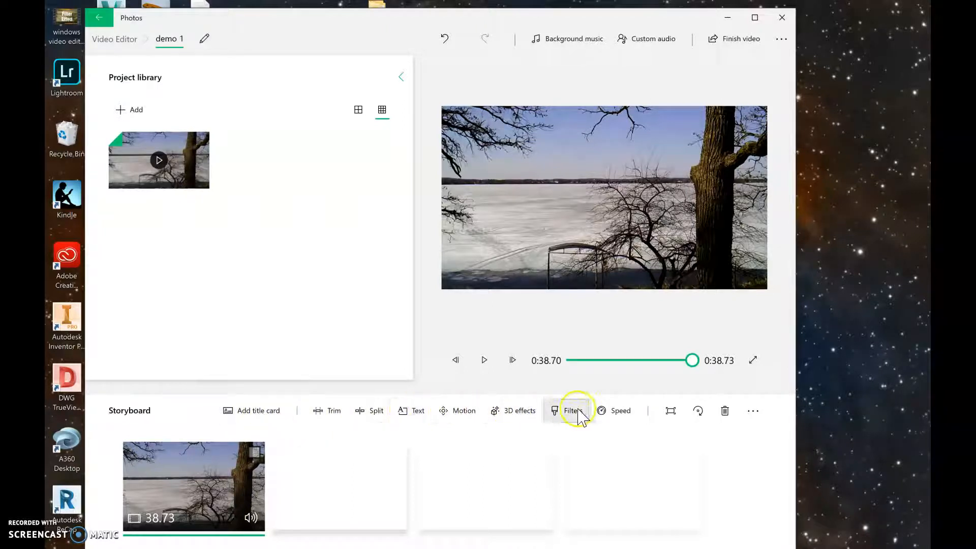
Split the storyboard clip at about 0:08.03
{"action": "left_click", "coordinate": [375, 412]}
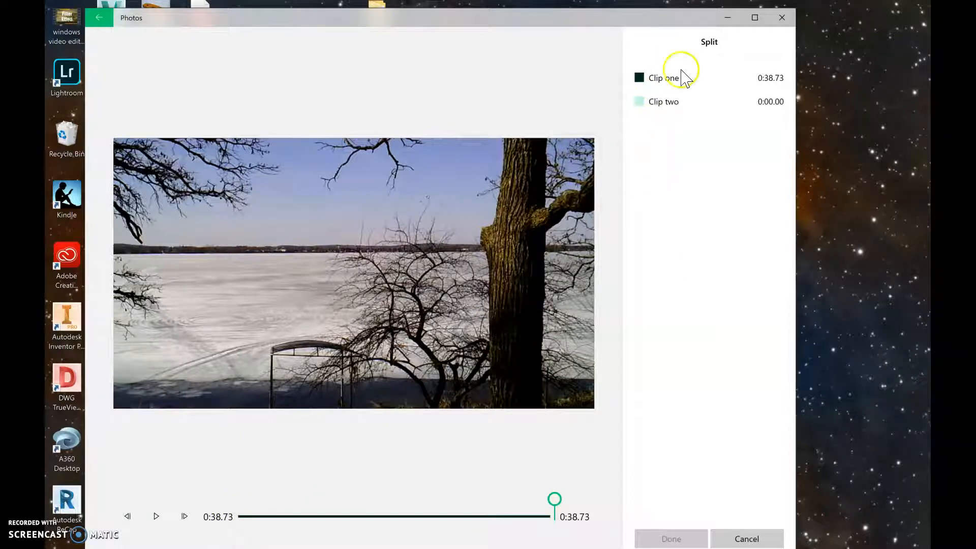
{"action": "left_click_drag", "start_coordinate": [554, 499], "coordinate": [241, 502]}
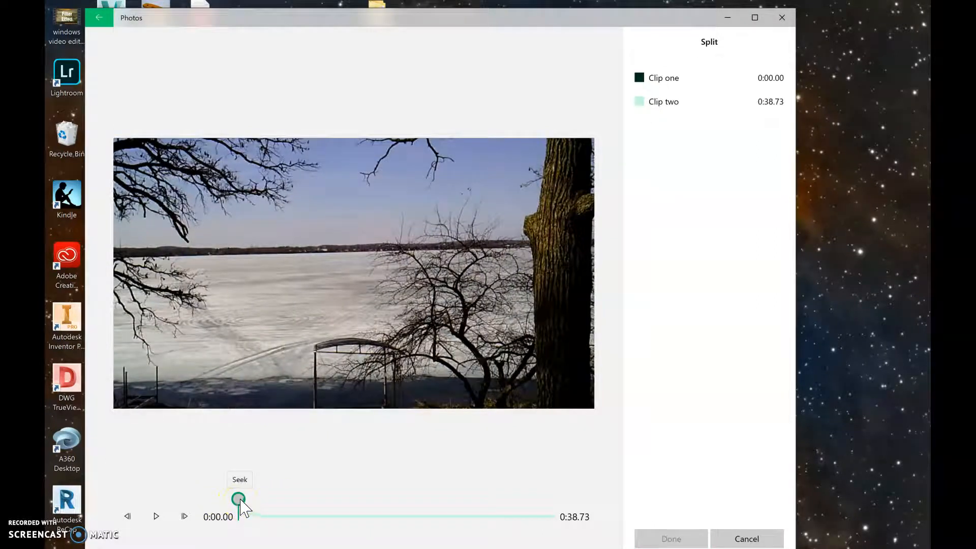
{"action": "left_click_drag", "start_coordinate": [241, 502], "coordinate": [308, 504]}
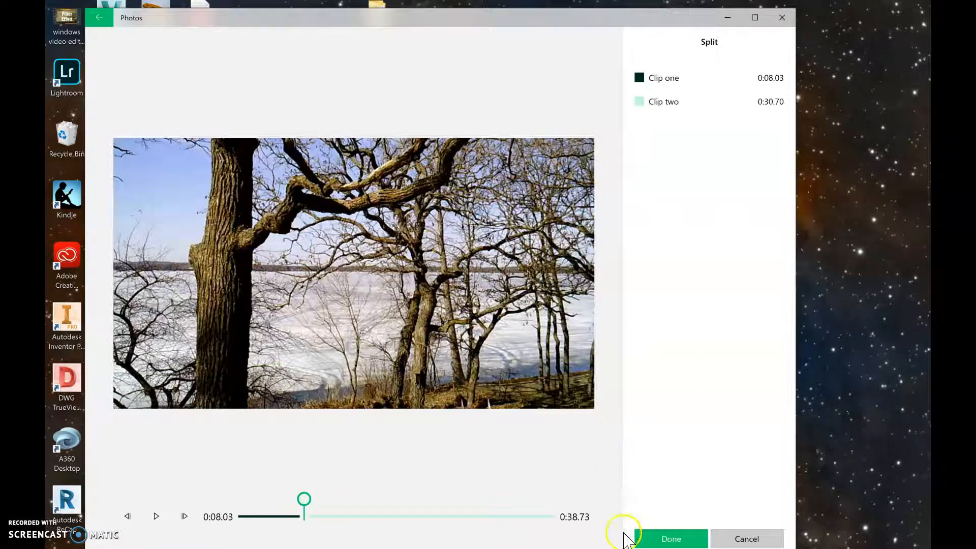
{"action": "left_click", "coordinate": [663, 540]}
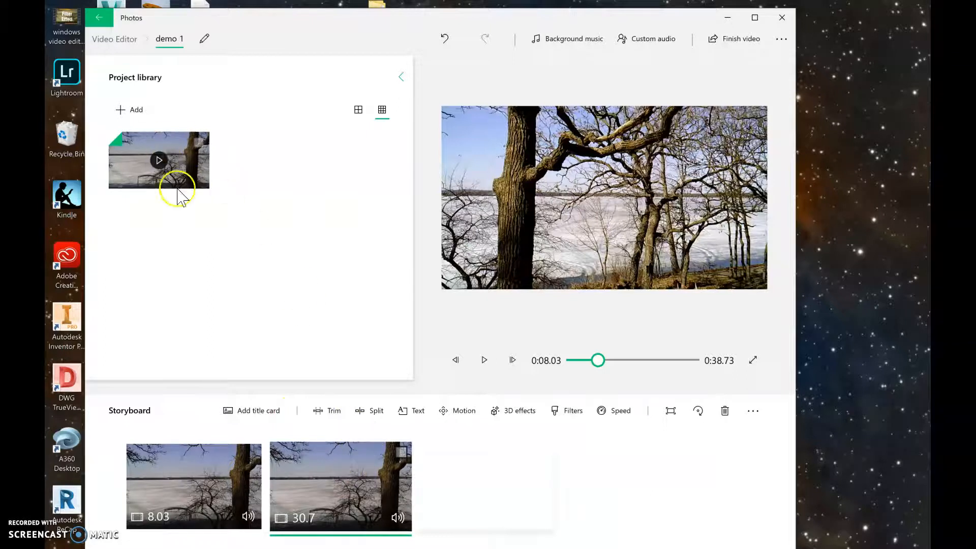
Split the second storyboard clip at about 0:16.13
{"action": "left_click", "coordinate": [377, 411]}
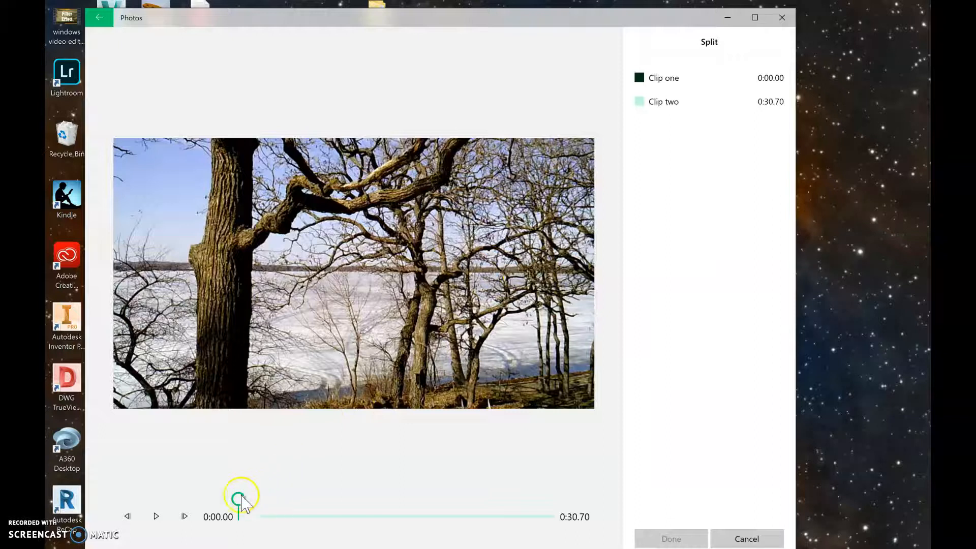
{"action": "left_click_drag", "start_coordinate": [238, 499], "coordinate": [404, 500]}
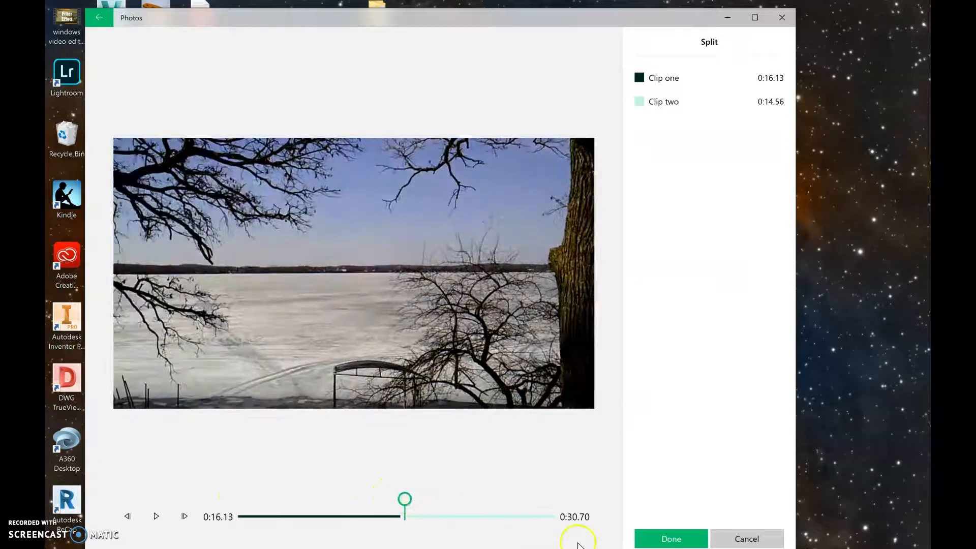
{"action": "left_click", "coordinate": [671, 537]}
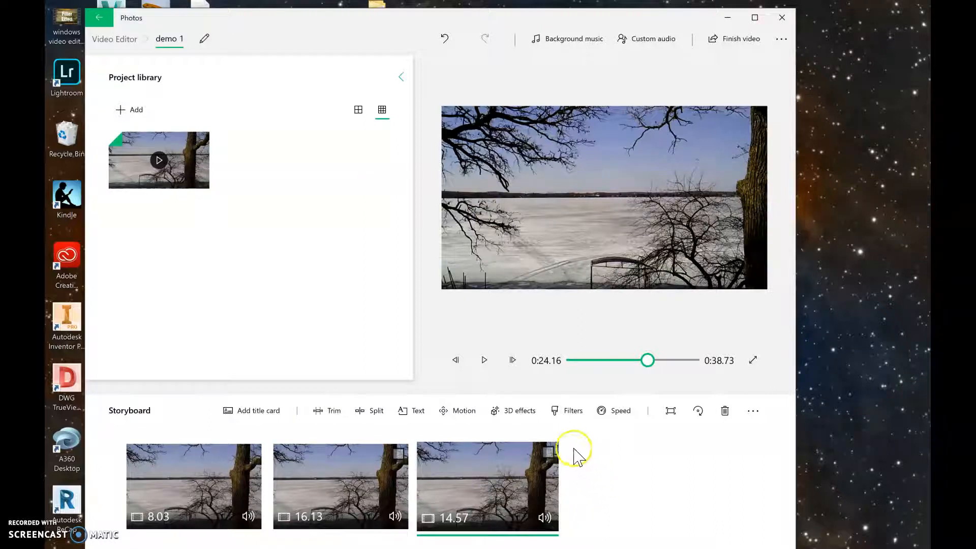
Apply the Pixel filter to the first storyboard clip, after trying several other filters
{"action": "left_click", "coordinate": [575, 412]}
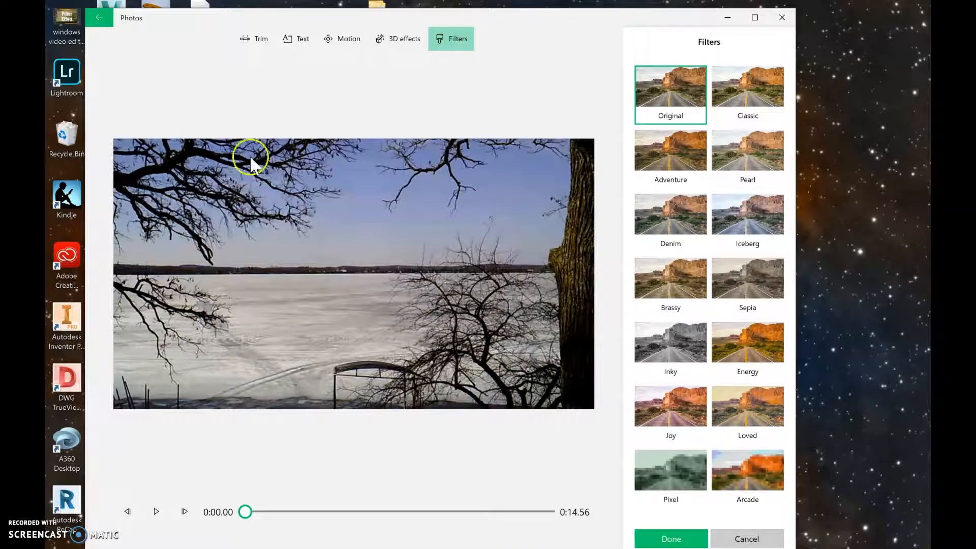
{"action": "left_click", "coordinate": [99, 18]}
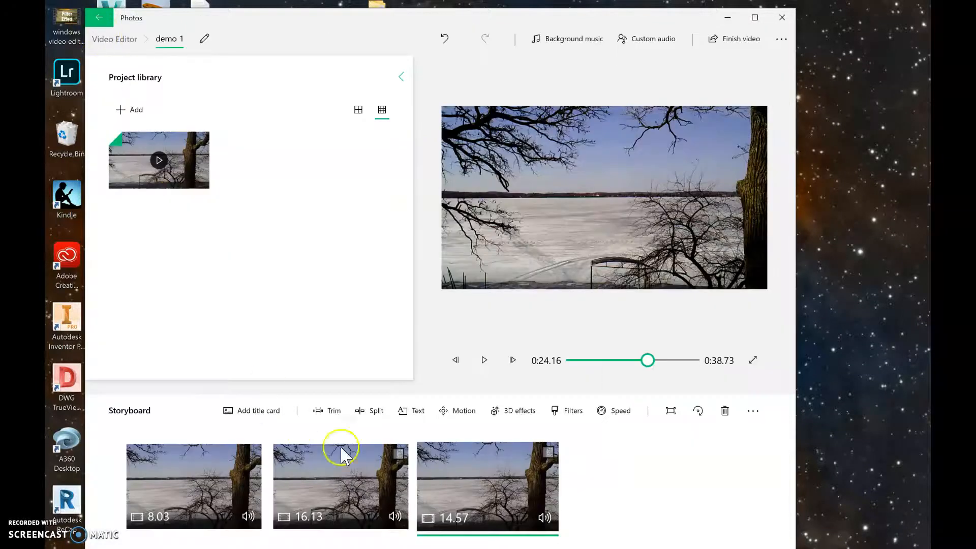
{"action": "left_click", "coordinate": [228, 496]}
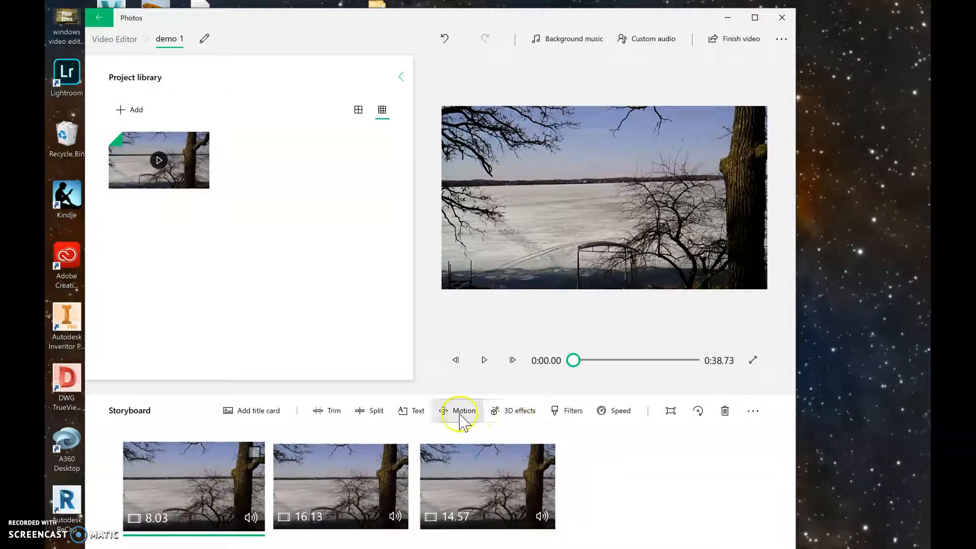
{"action": "left_click", "coordinate": [565, 411]}
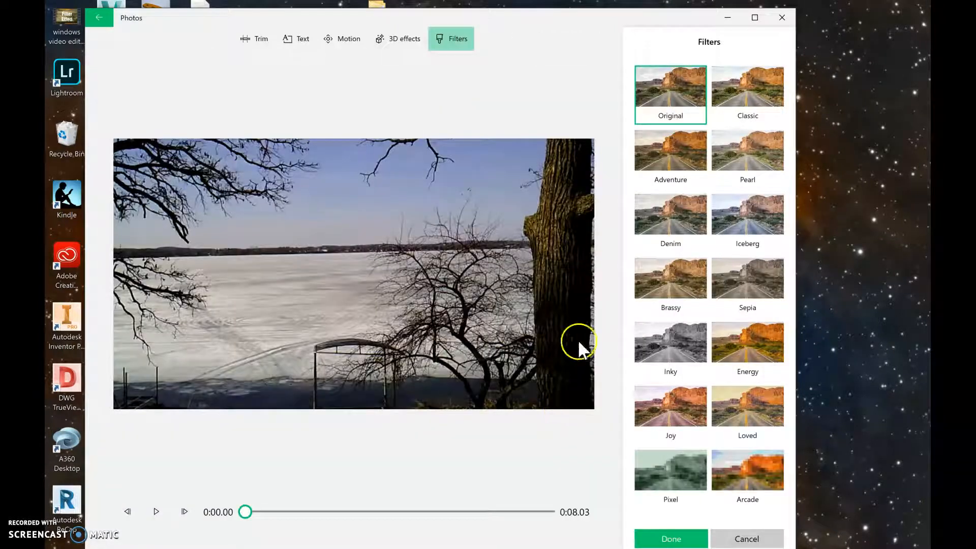
{"action": "left_click", "coordinate": [754, 482]}
{"action": "left_click", "coordinate": [671, 465]}
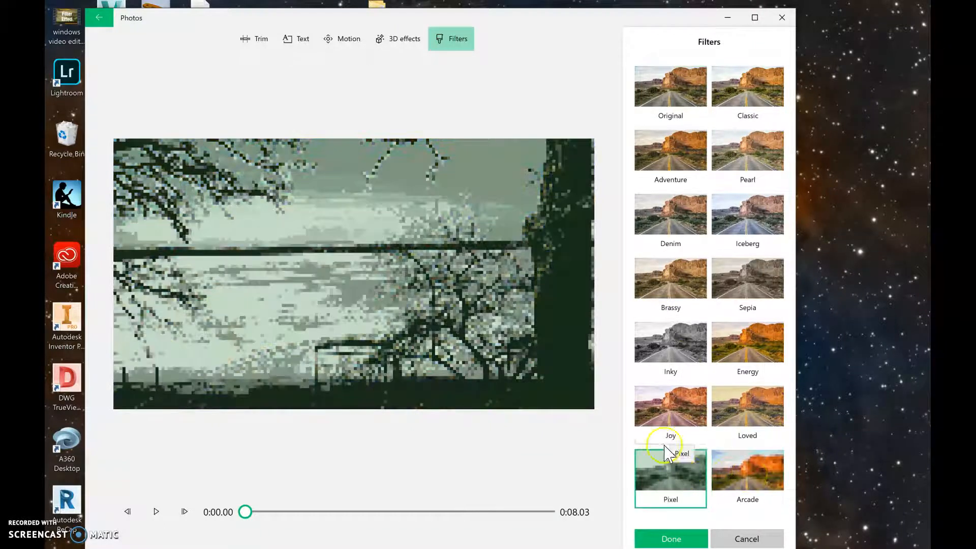
{"action": "left_click", "coordinate": [670, 389]}
{"action": "left_click", "coordinate": [672, 346]}
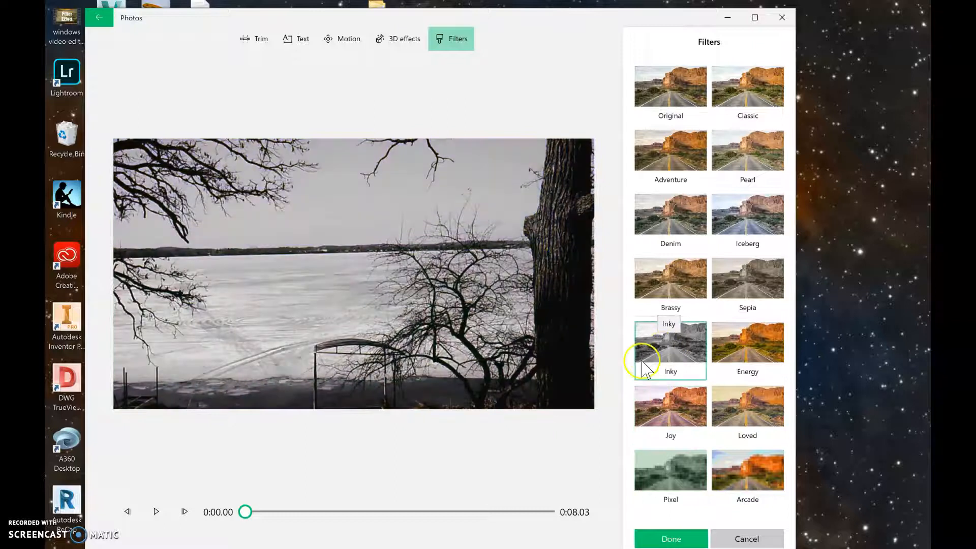
{"action": "left_click", "coordinate": [672, 272]}
{"action": "left_click", "coordinate": [666, 465]}
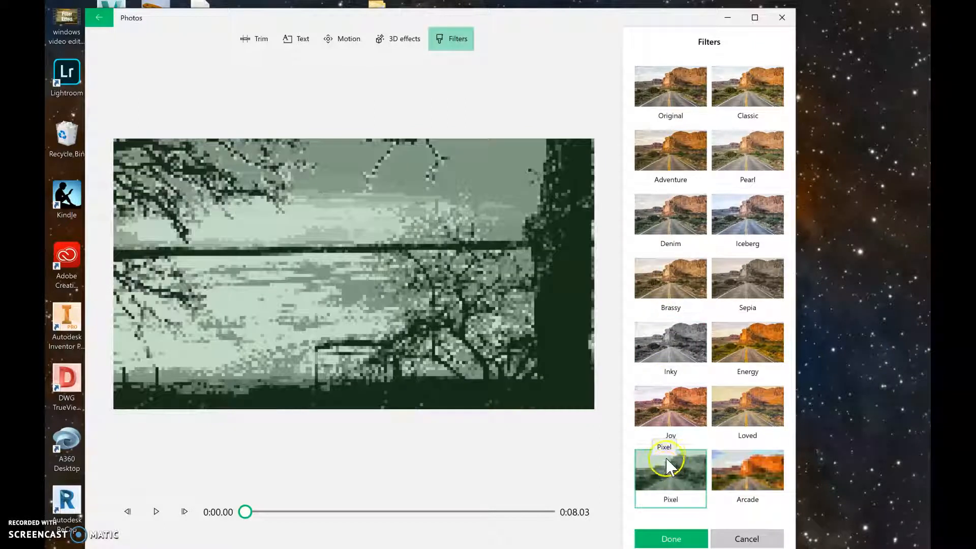
{"action": "left_click", "coordinate": [670, 539]}
Add the caption "text" to the first clip in the Adventure animated text style
{"action": "left_click", "coordinate": [173, 515]}
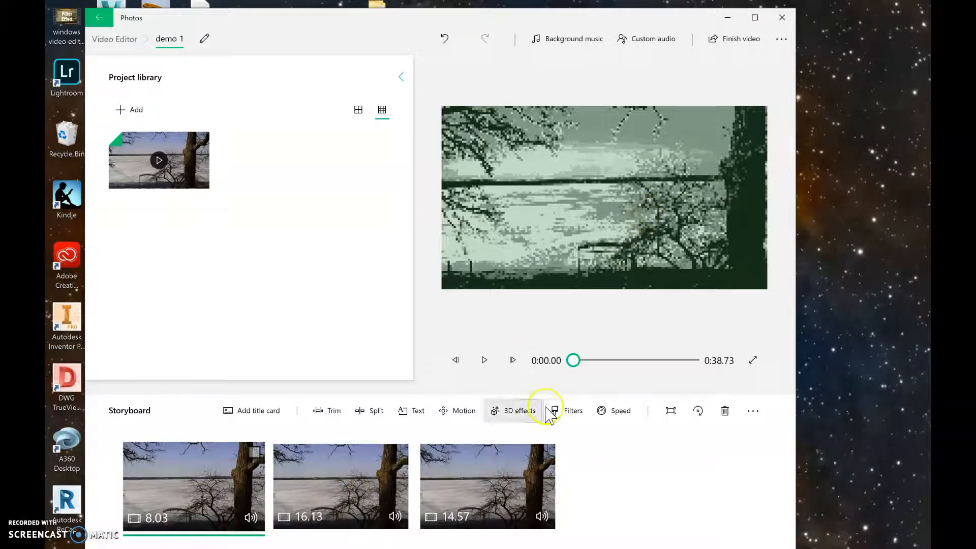
{"action": "left_click", "coordinate": [417, 413]}
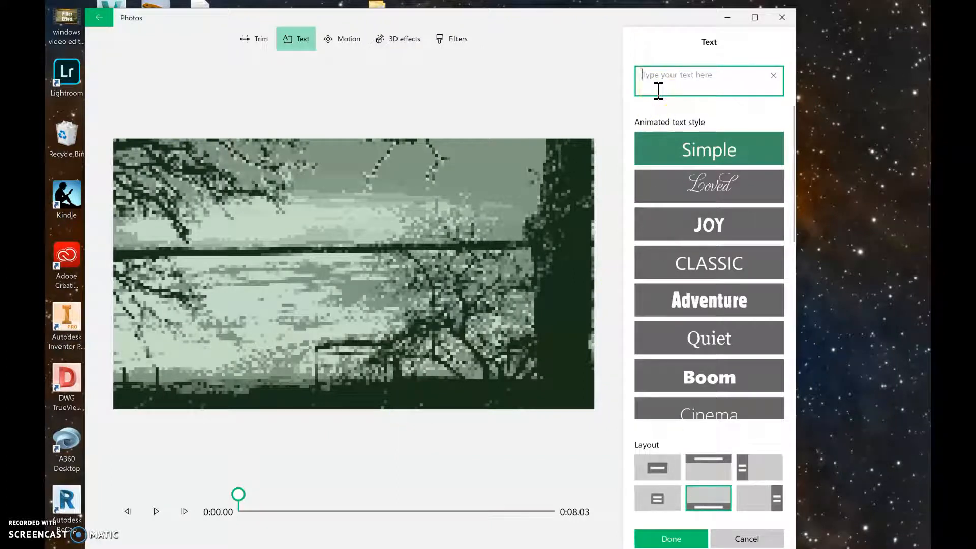
{"action": "type", "text": "tex"}
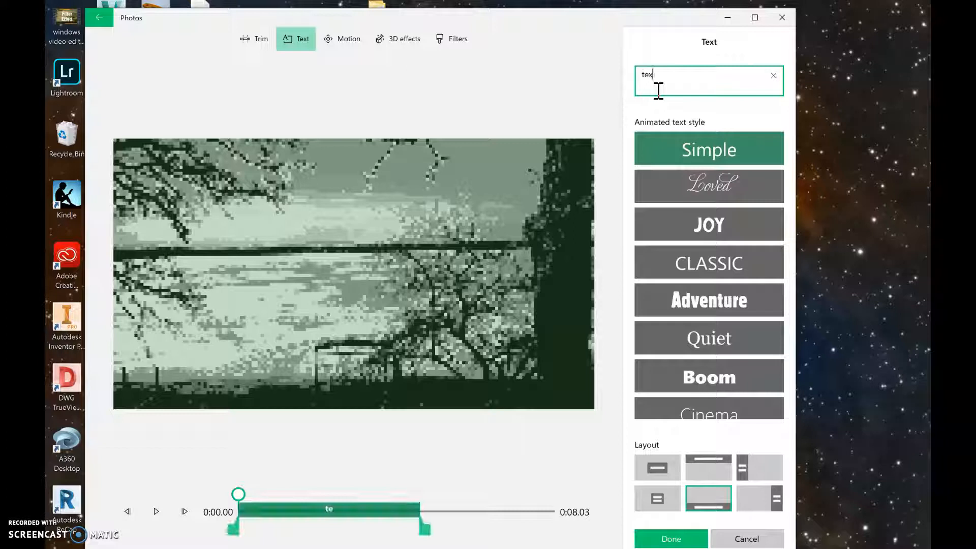
{"action": "type", "text": "t"}
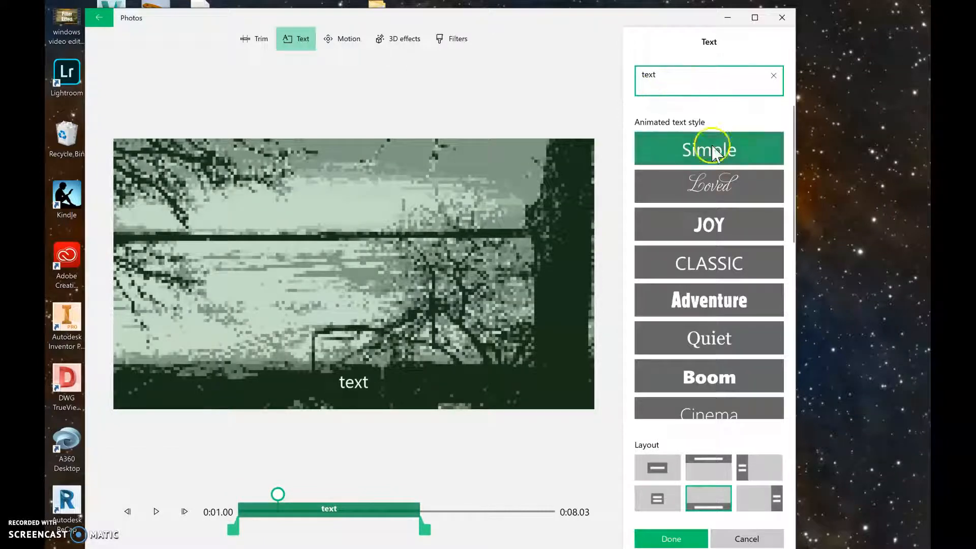
{"action": "left_click", "coordinate": [703, 178]}
{"action": "left_click", "coordinate": [709, 155]}
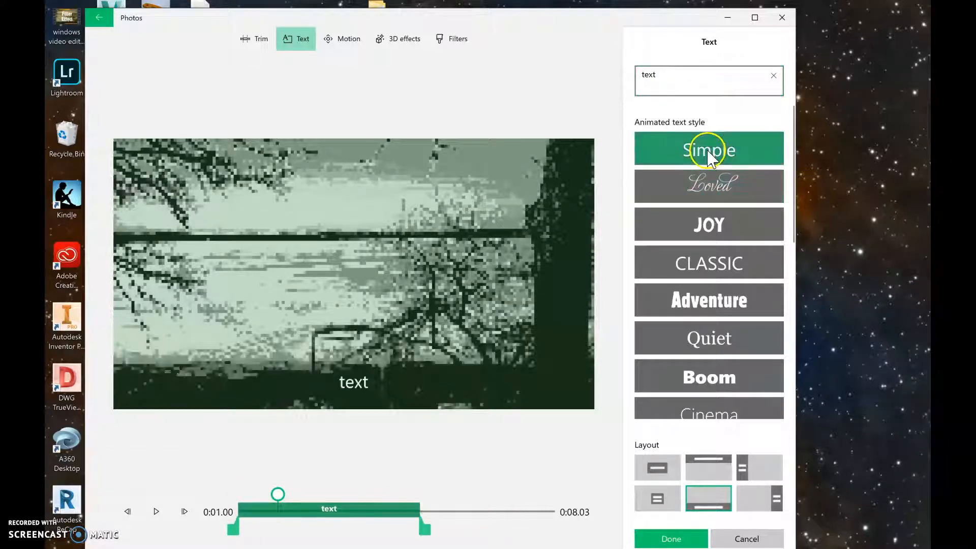
{"action": "left_click", "coordinate": [709, 260]}
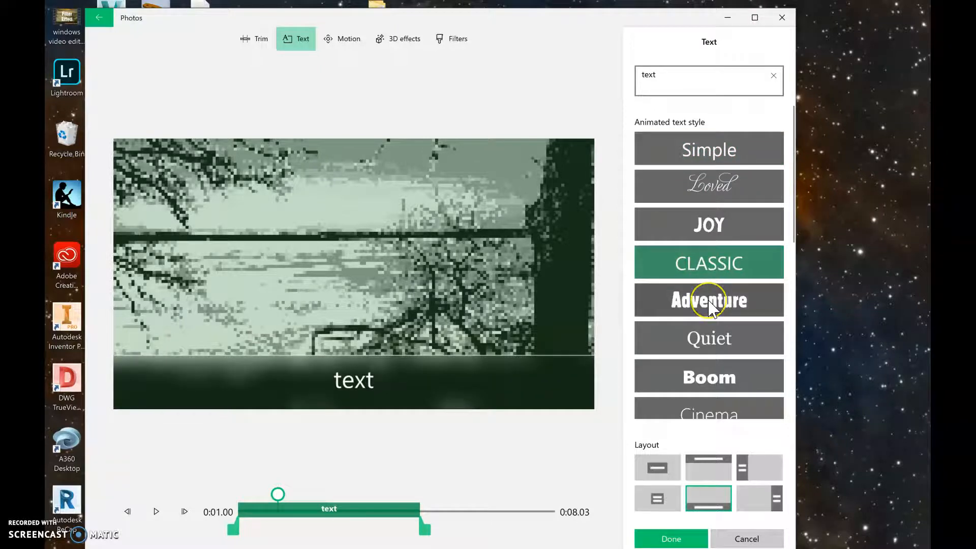
{"action": "left_click", "coordinate": [710, 301]}
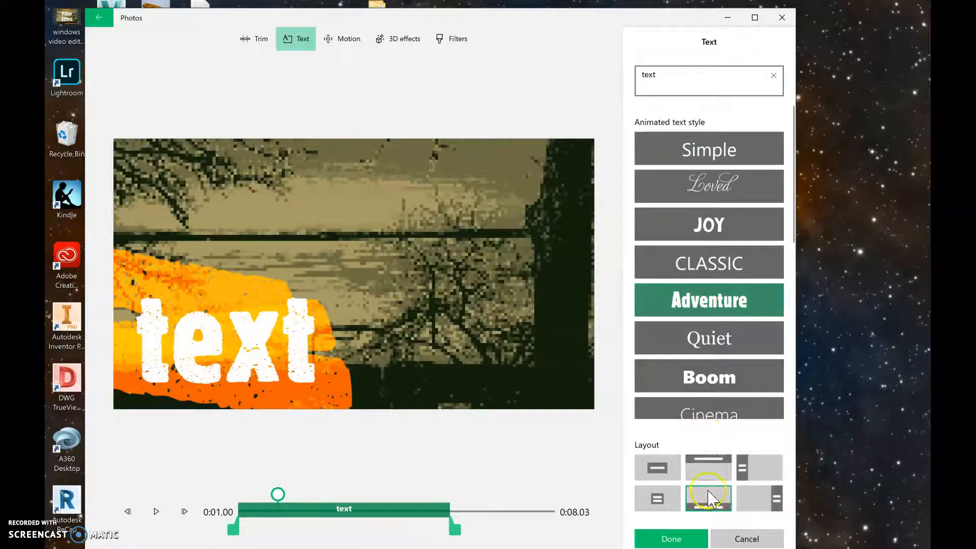
Set the first clip's caption layout to Top and confirm the text
{"action": "left_click", "coordinate": [657, 468]}
{"action": "left_click", "coordinate": [657, 497]}
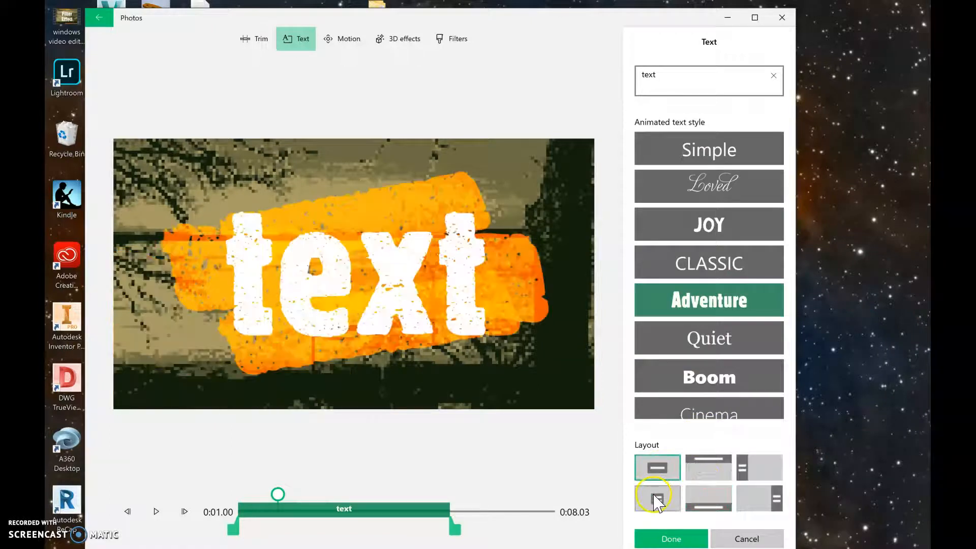
{"action": "left_click", "coordinate": [708, 465]}
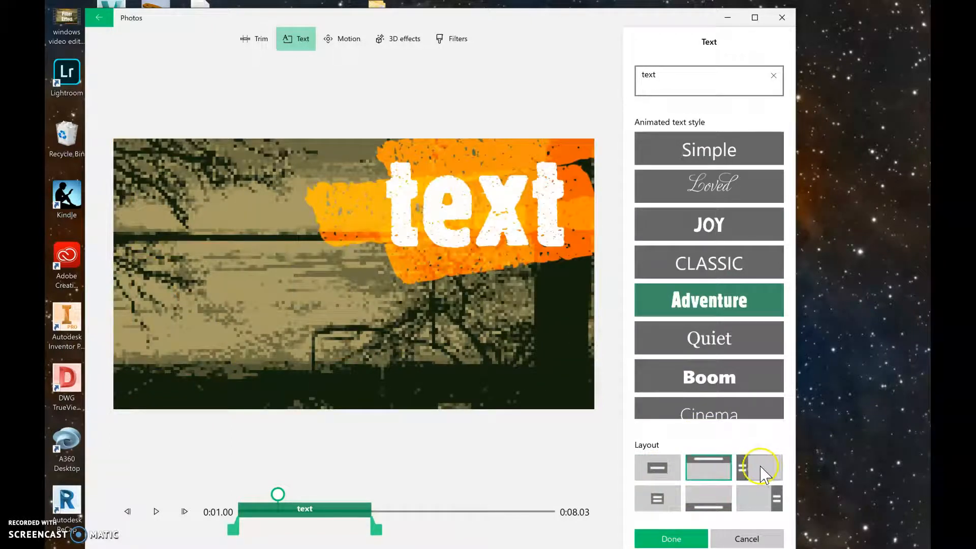
{"action": "left_click", "coordinate": [765, 473]}
{"action": "left_click", "coordinate": [703, 478]}
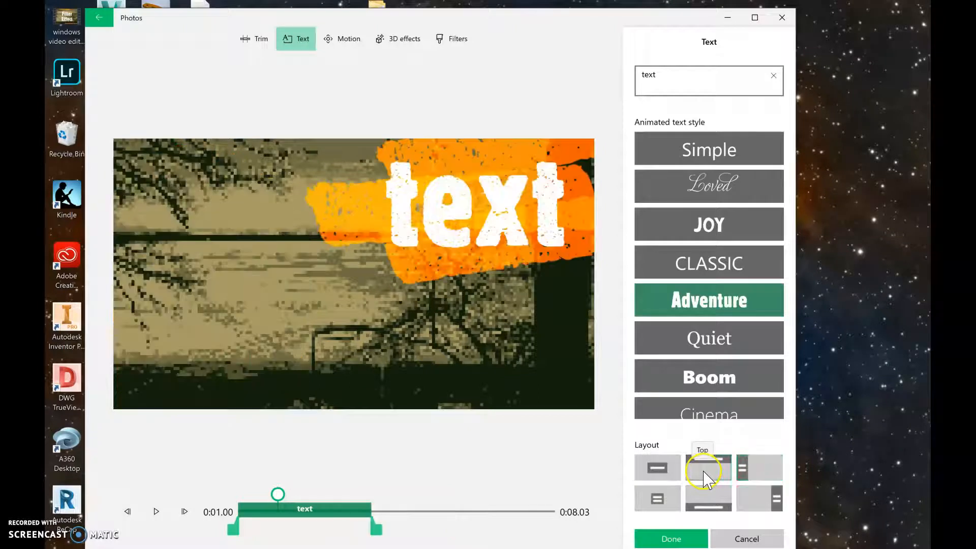
{"action": "left_click", "coordinate": [680, 541]}
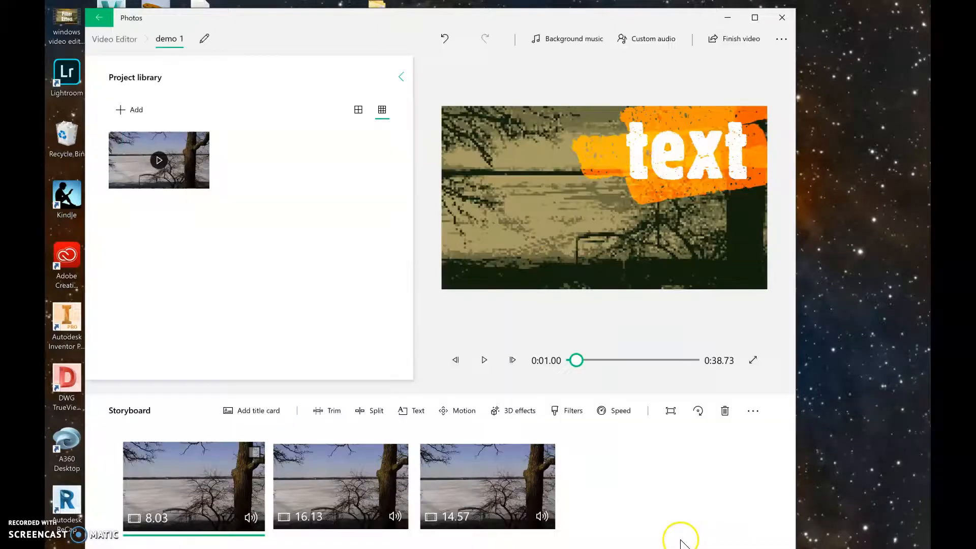
Add the Colored lights 3D effect to the first clip
{"action": "left_click", "coordinate": [527, 421]}
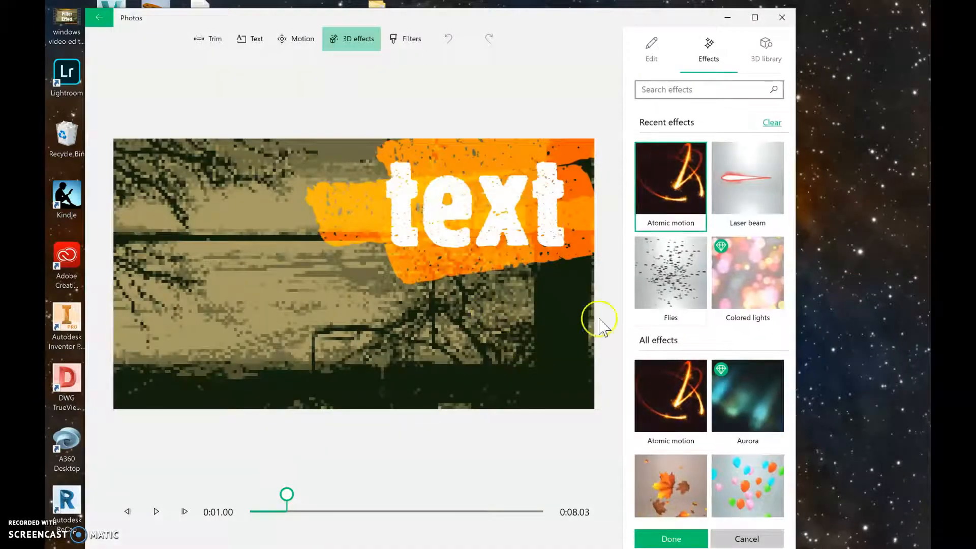
{"action": "left_click", "coordinate": [749, 289]}
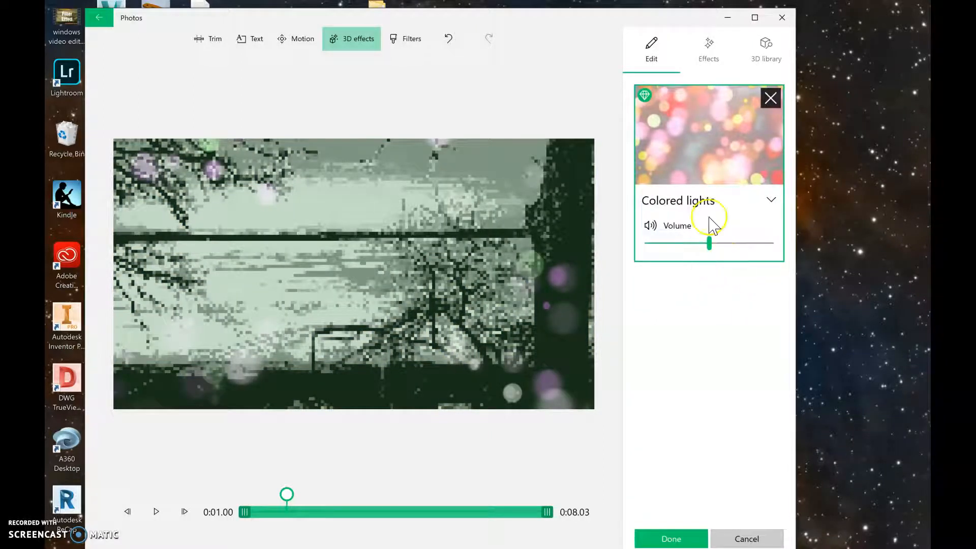
{"action": "left_click", "coordinate": [661, 539]}
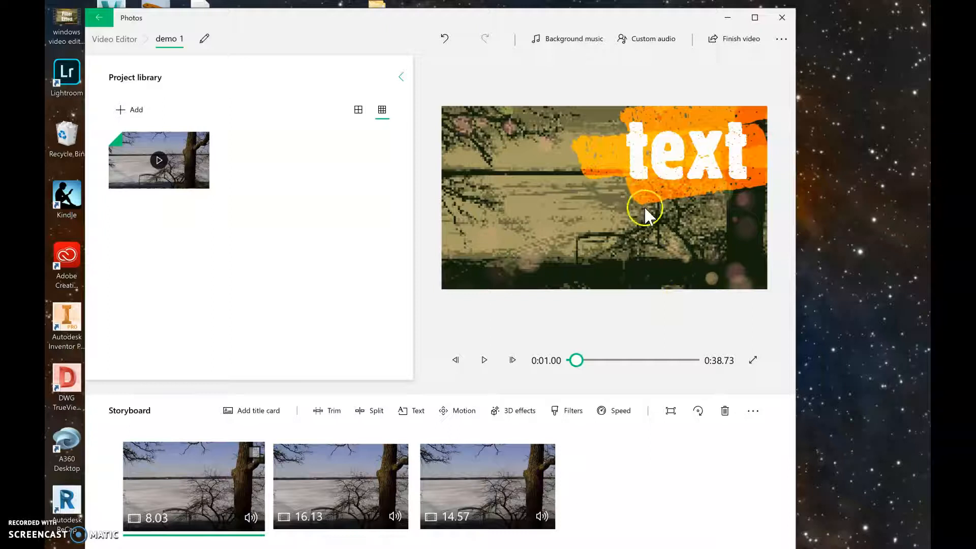
Extend the first clip's caption to last the full clip, until 0:08.03
{"action": "left_click", "coordinate": [414, 411]}
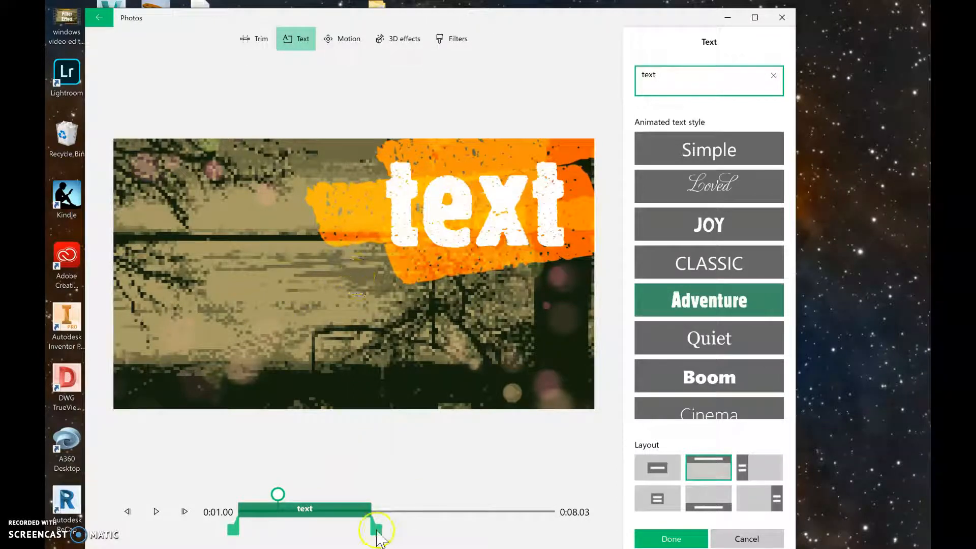
{"action": "left_click_drag", "start_coordinate": [377, 531], "coordinate": [591, 532]}
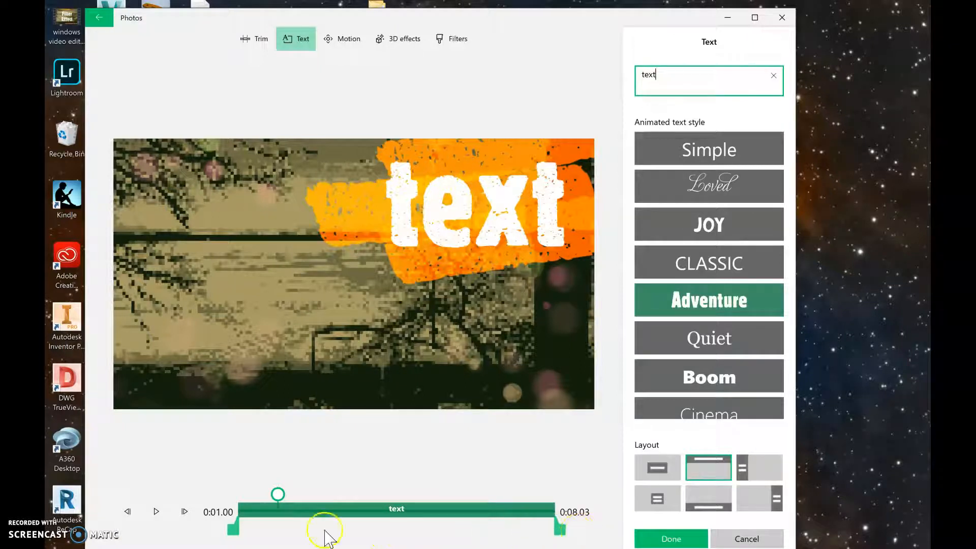
{"action": "mouse_move", "coordinate": [238, 526]}
{"action": "left_mouse_down"}
{"action": "mouse_move", "coordinate": [311, 527]}
{"action": "mouse_move", "coordinate": [234, 528]}
{"action": "left_mouse_up"}
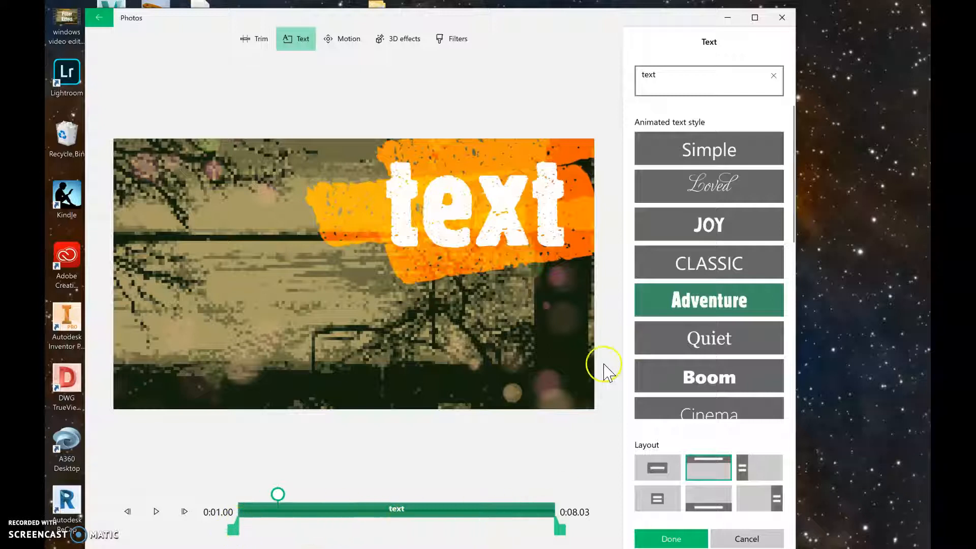
{"action": "left_click", "coordinate": [666, 539]}
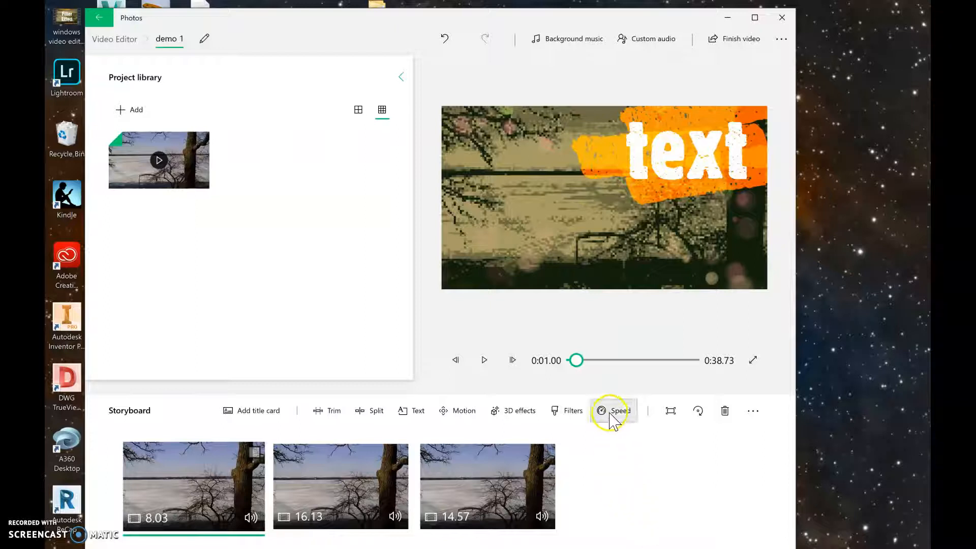
Apply the Arcade filter to the second storyboard clip
{"action": "left_click", "coordinate": [335, 496]}
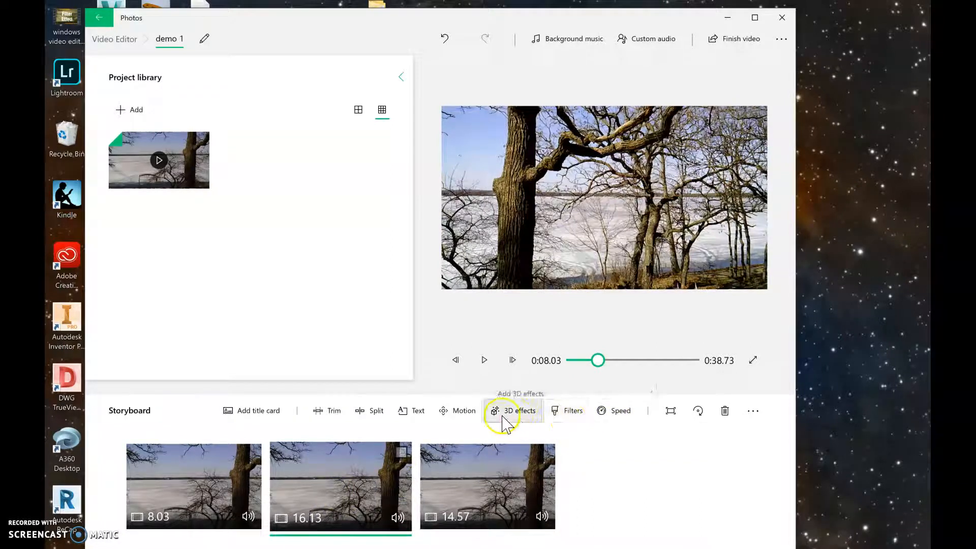
{"action": "left_click", "coordinate": [571, 414]}
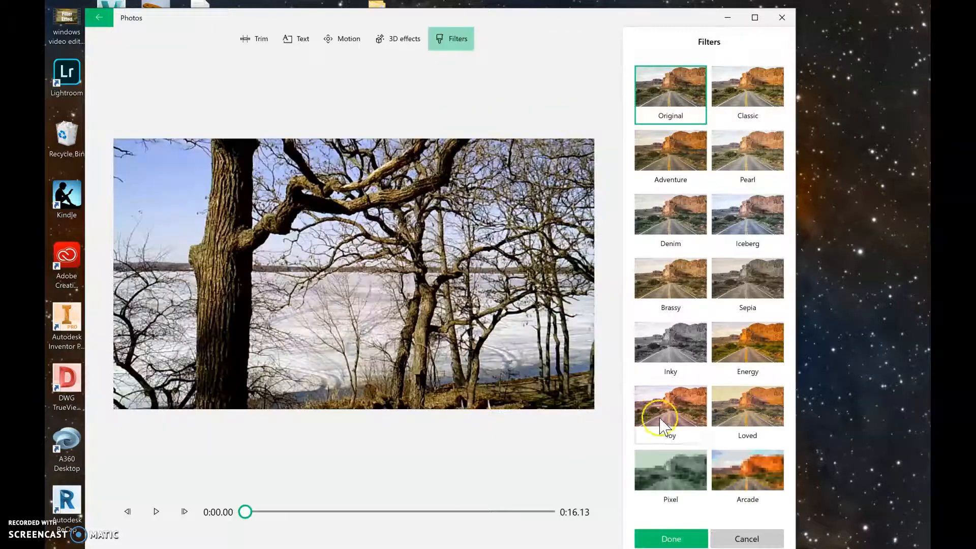
{"action": "left_click", "coordinate": [751, 468]}
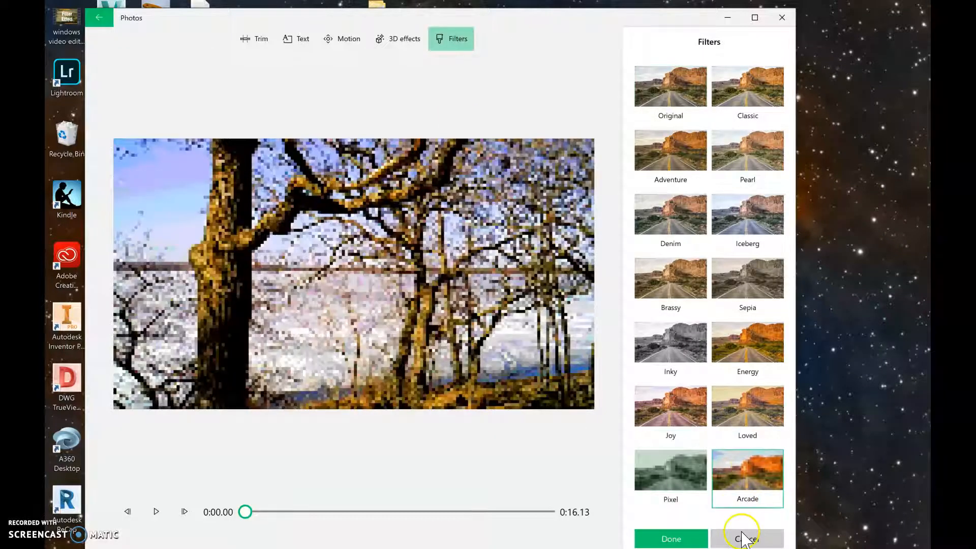
{"action": "left_click", "coordinate": [671, 538]}
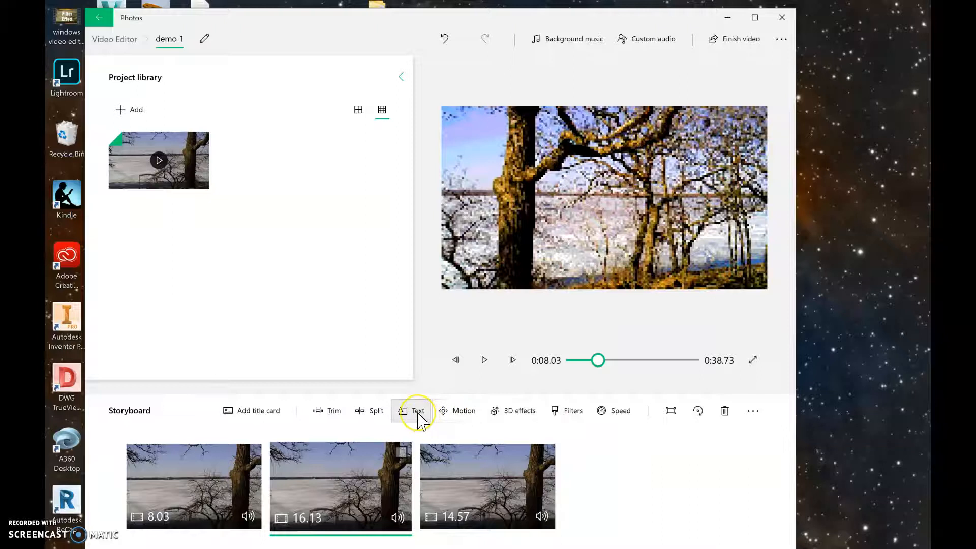
Add the caption "text 2" to the second clip
{"action": "left_click", "coordinate": [418, 414]}
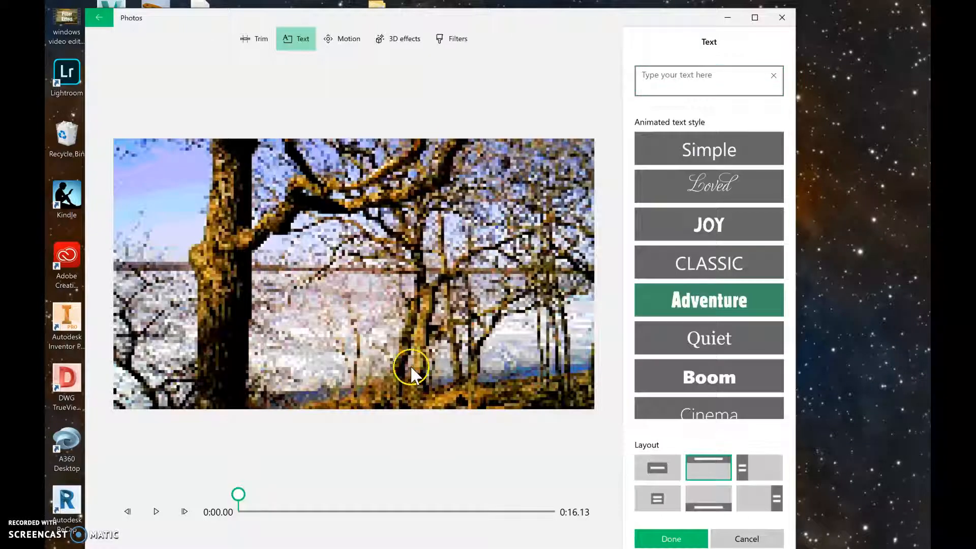
{"action": "left_click", "coordinate": [655, 89]}
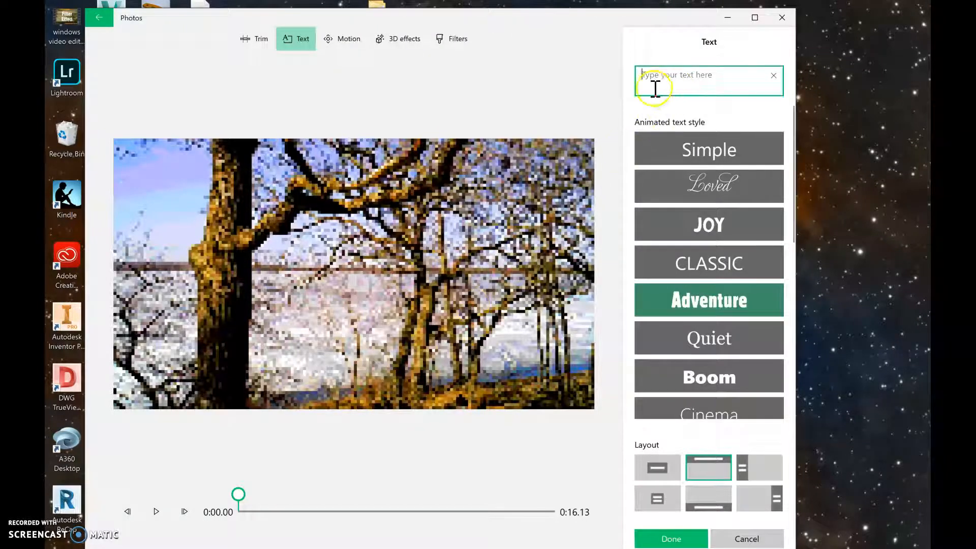
{"action": "type", "text": "text"}
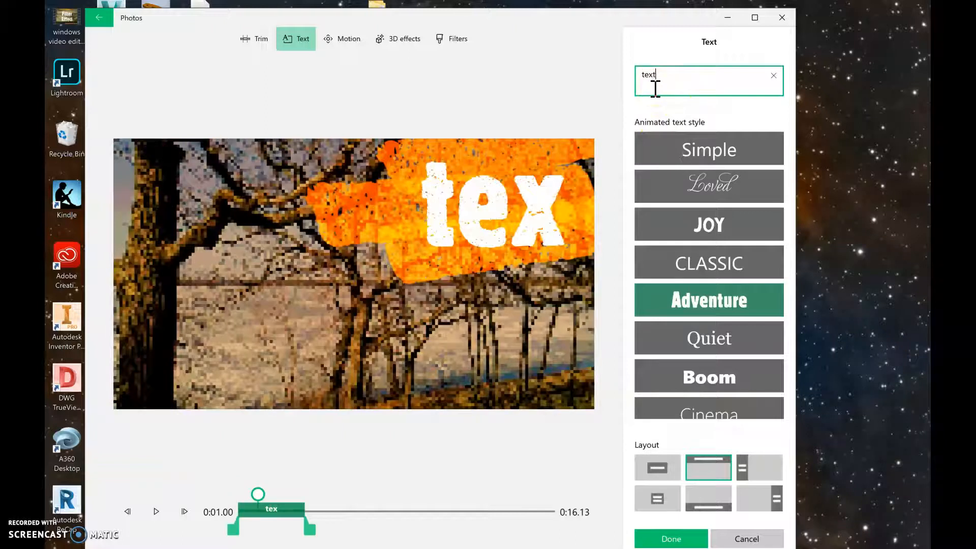
{"action": "type", "text": " 2"}
{"action": "left_click", "coordinate": [661, 539]}
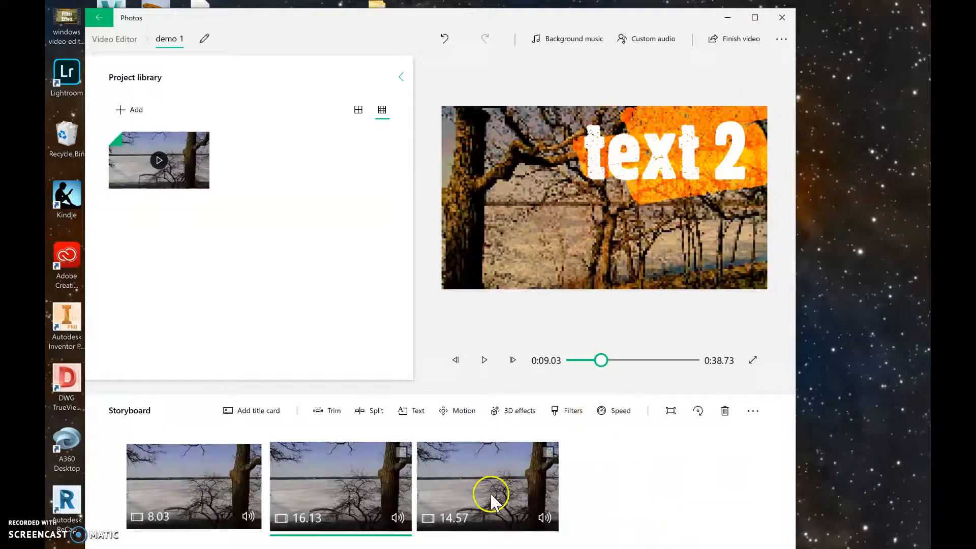
Set the second clip's speed to 64x
{"action": "left_click", "coordinate": [601, 419]}
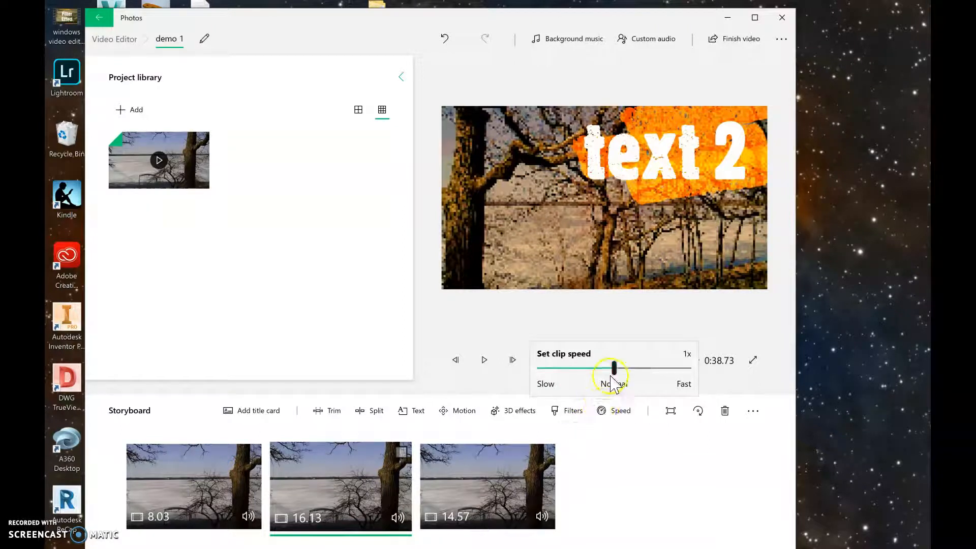
{"action": "left_click_drag", "start_coordinate": [614, 368], "coordinate": [691, 370]}
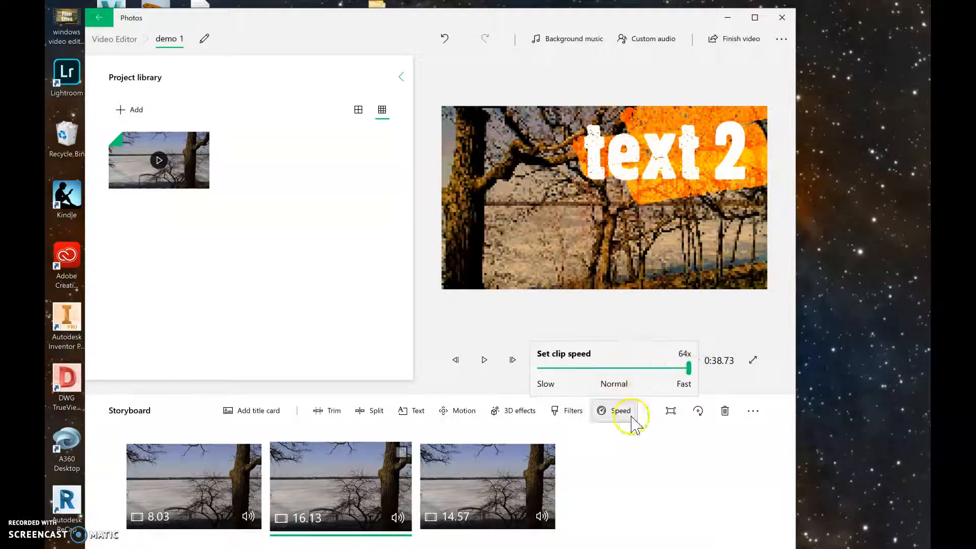
Select the third storyboard clip and add a 3D effect from the effects library to it
{"action": "left_click", "coordinate": [597, 474]}
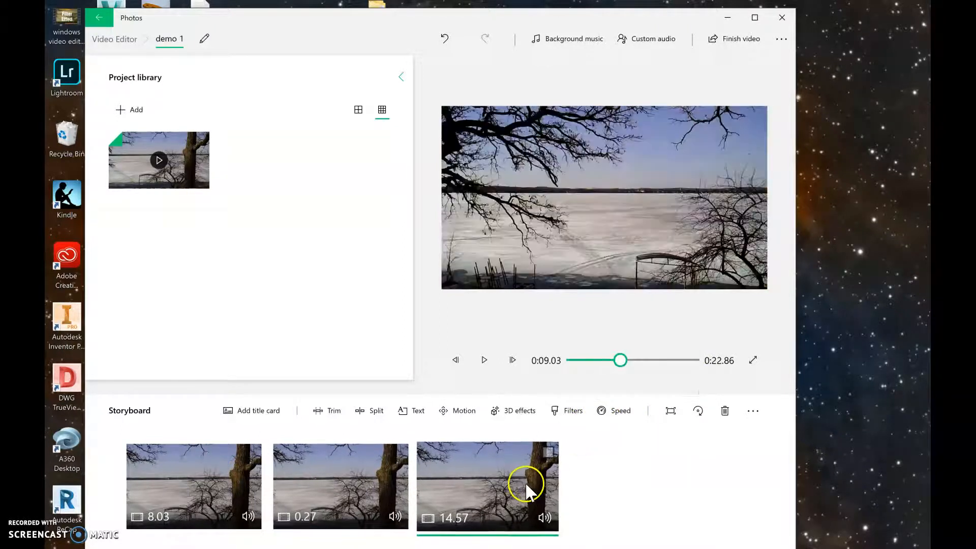
{"action": "left_click", "coordinate": [519, 412]}
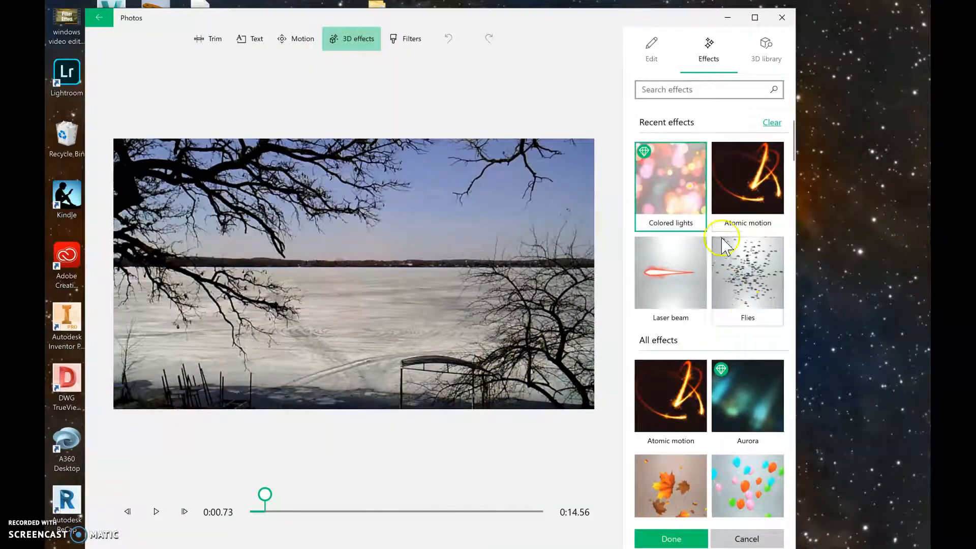
{"action": "scroll", "coordinate": [694, 485], "scroll_direction": "down", "scroll_amount": 10}
{"action": "scroll", "coordinate": [694, 484], "scroll_direction": "down", "scroll_amount": 15}
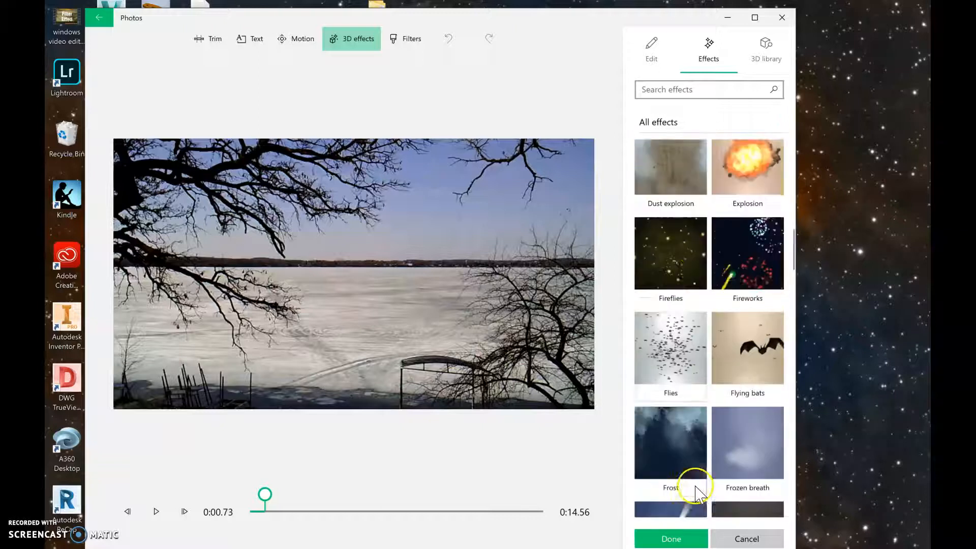
{"action": "scroll", "coordinate": [694, 487], "scroll_direction": "down", "scroll_amount": 12}
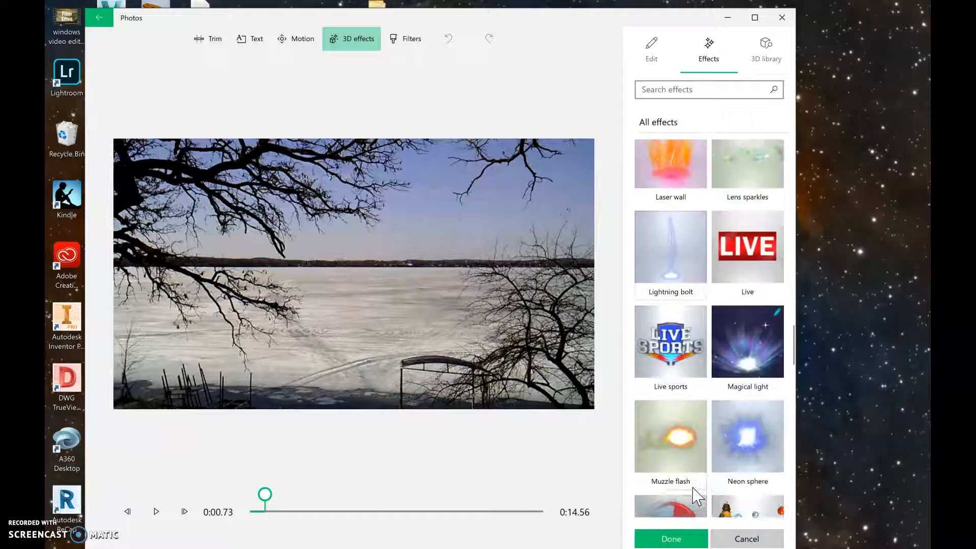
{"action": "left_click", "coordinate": [747, 226]}
{"action": "left_click", "coordinate": [670, 539]}
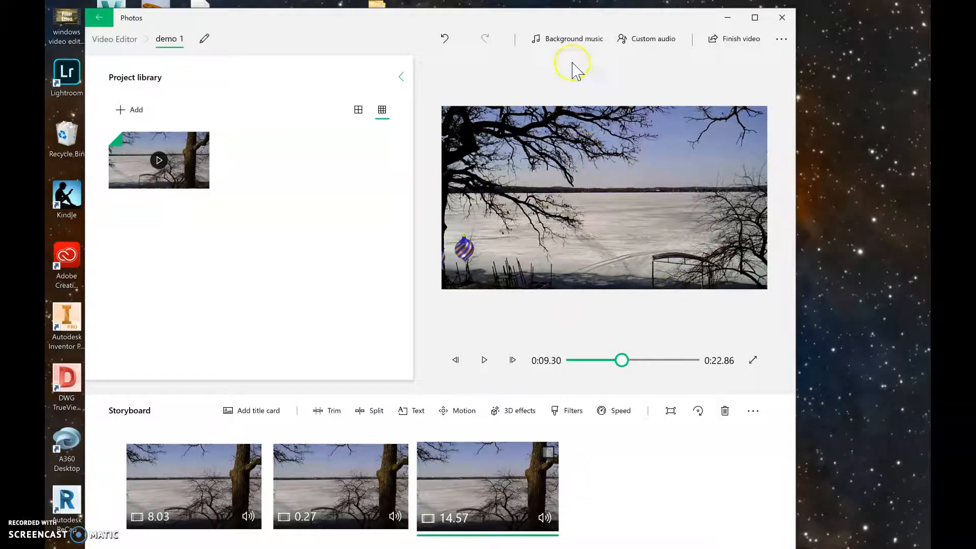
Set the background music to the Amplified track
{"action": "left_click", "coordinate": [566, 41]}
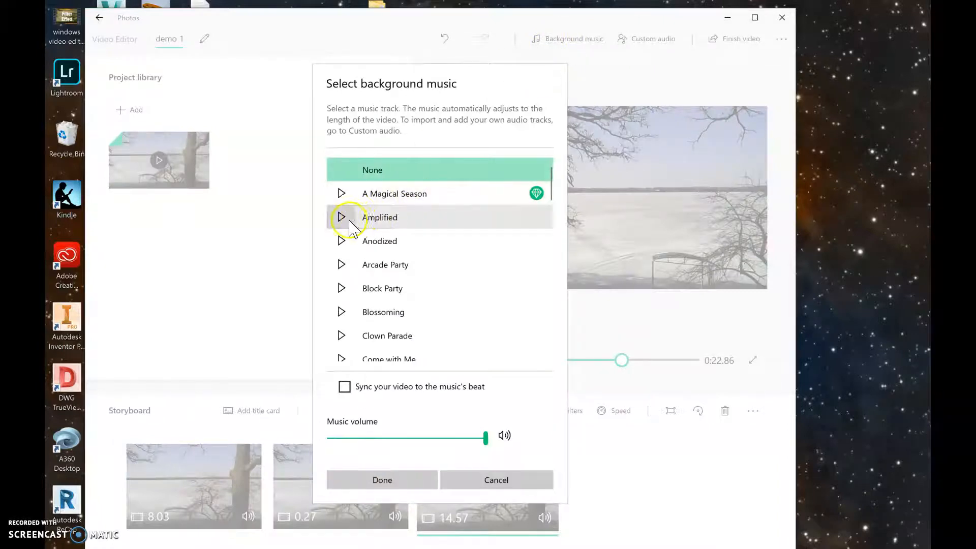
{"action": "left_click", "coordinate": [342, 218]}
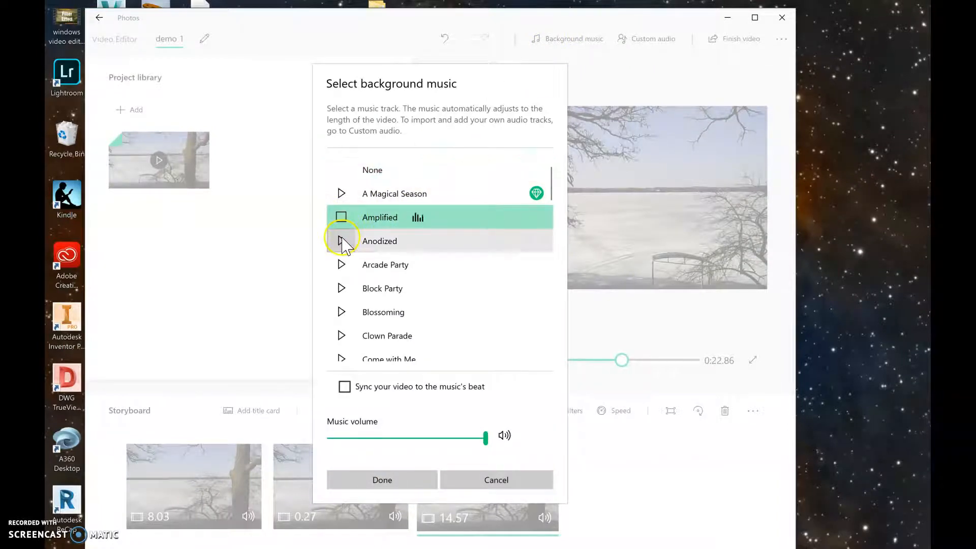
{"action": "left_click", "coordinate": [385, 483]}
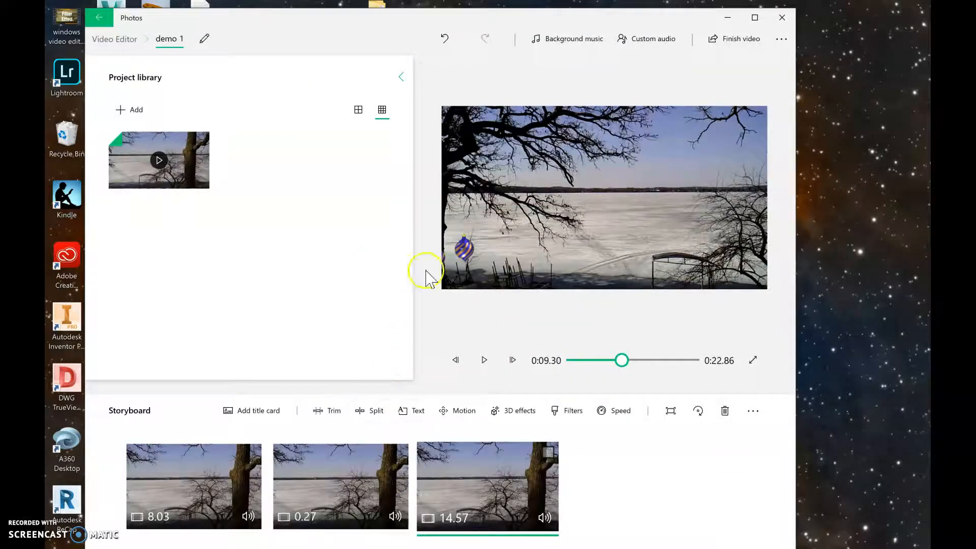
Change the background music to Block Party and lower the music volume to a little under half
{"action": "left_click", "coordinate": [575, 39]}
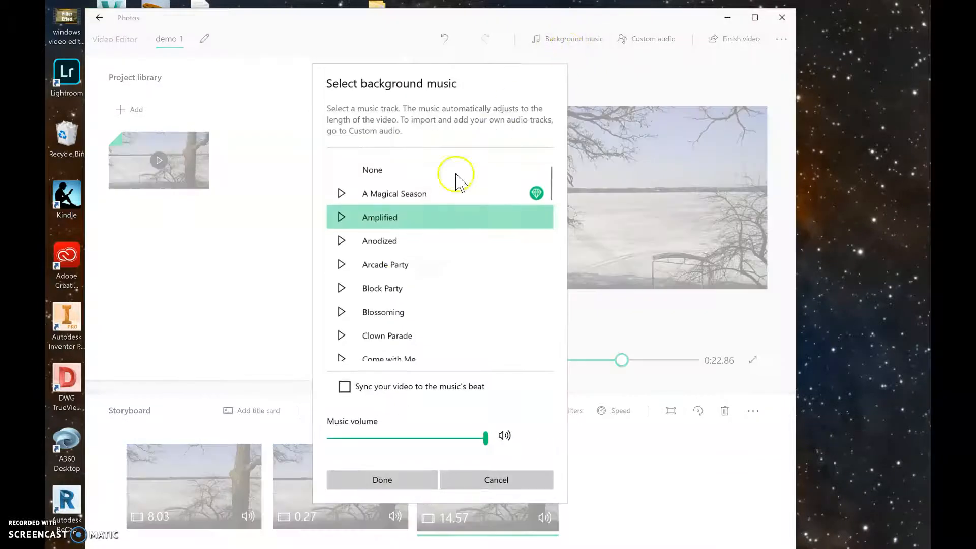
{"action": "left_click_drag", "start_coordinate": [485, 438], "coordinate": [392, 438]}
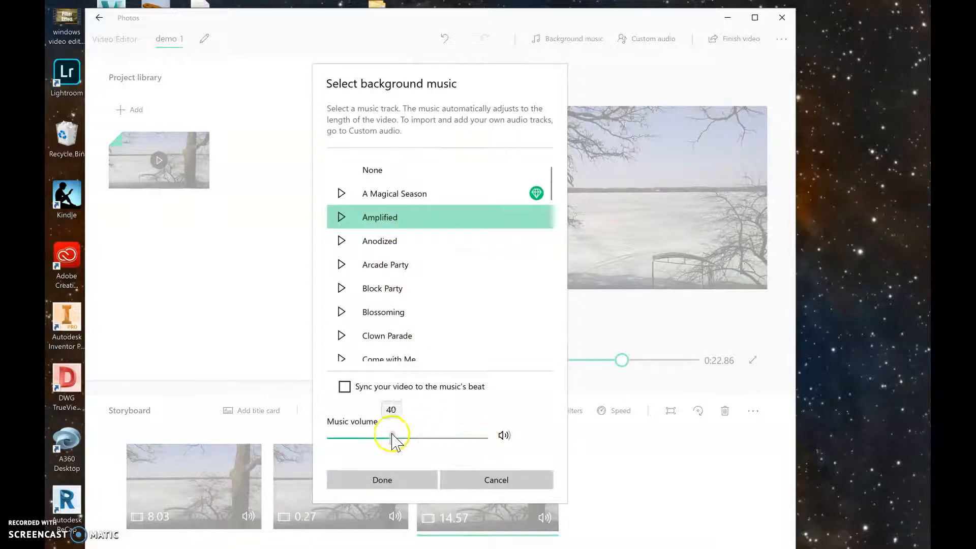
{"action": "left_click", "coordinate": [341, 288]}
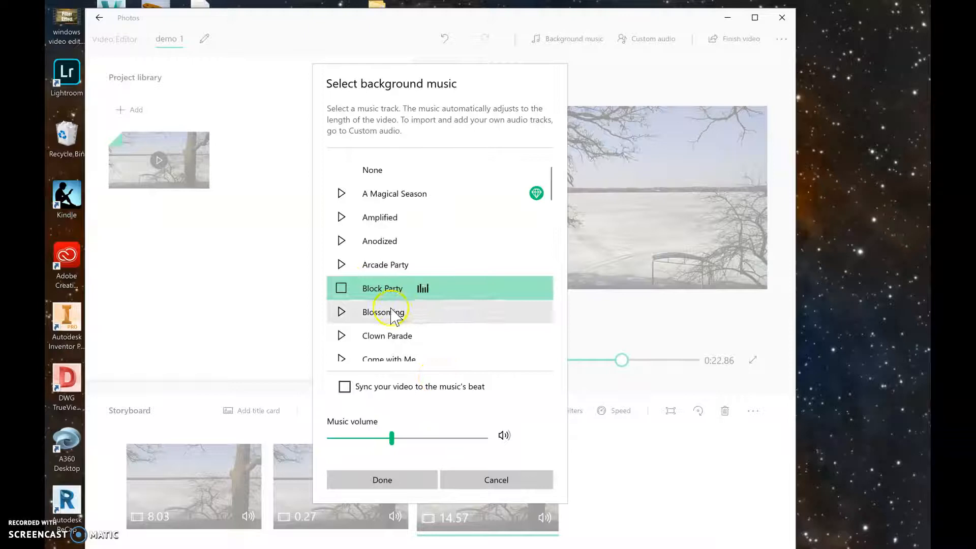
{"action": "mouse_move", "coordinate": [391, 438]}
{"action": "left_mouse_down"}
{"action": "mouse_move", "coordinate": [346, 436]}
{"action": "mouse_move", "coordinate": [389, 438]}
{"action": "left_mouse_up"}
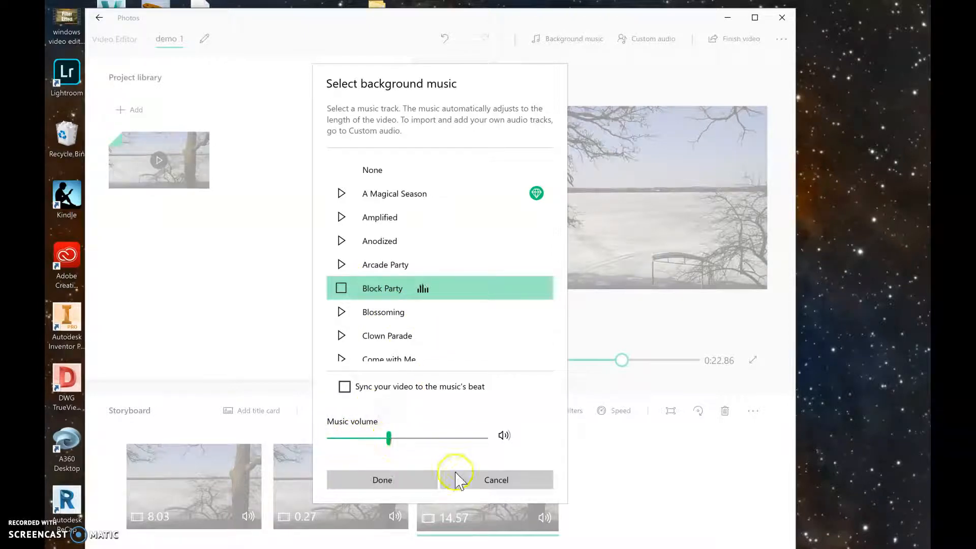
{"action": "left_click", "coordinate": [382, 480]}
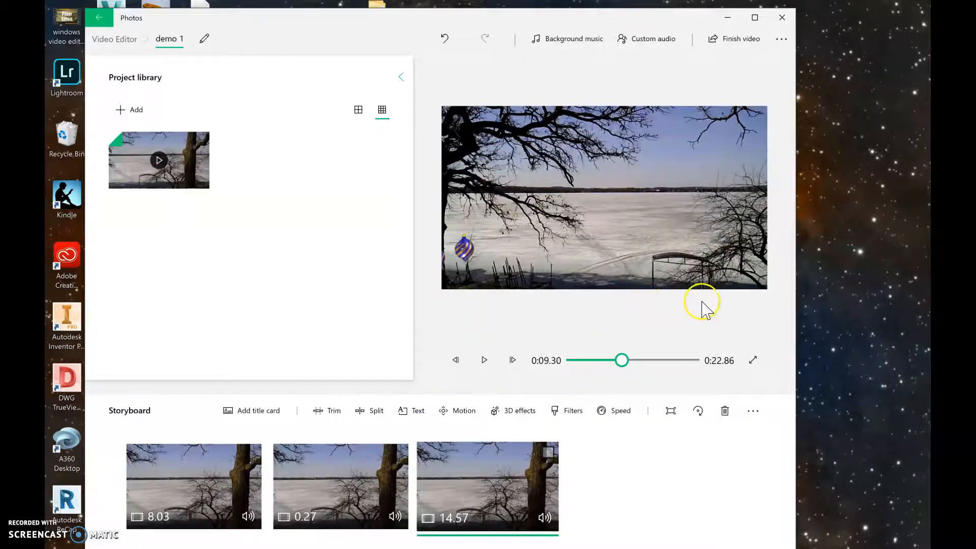
{"action": "left_click", "coordinate": [652, 50]}
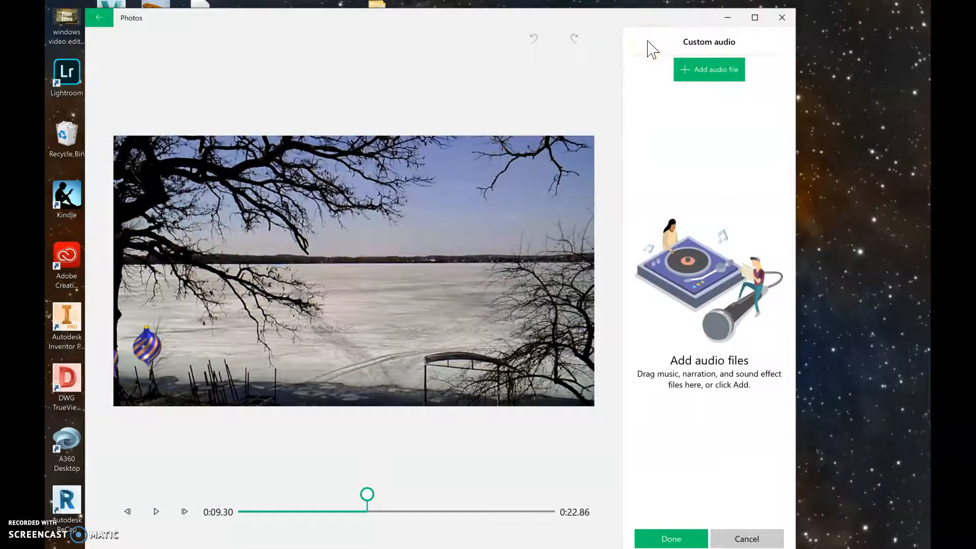
{"action": "left_click", "coordinate": [746, 538]}
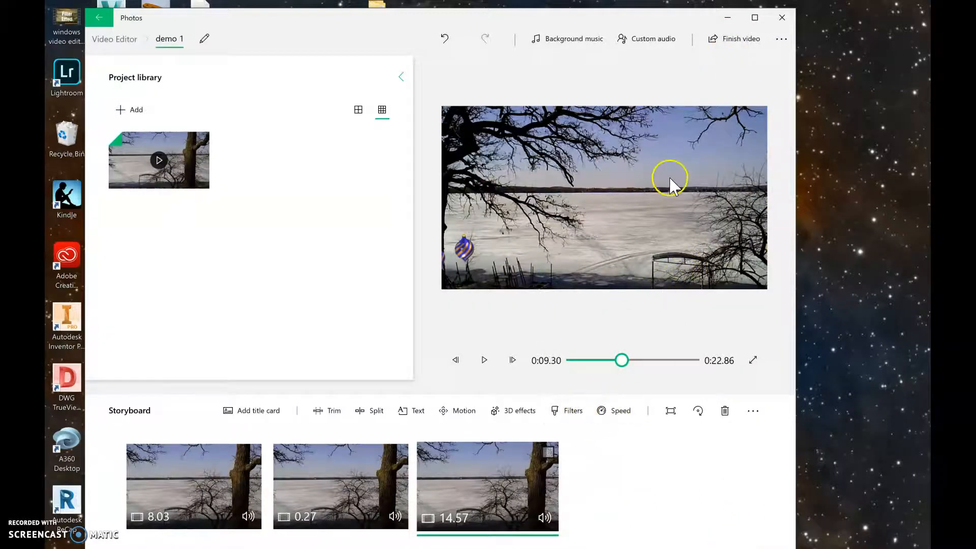
Export the finished video in High 1080p quality to the Desktop as demo 1
{"action": "left_click", "coordinate": [735, 43]}
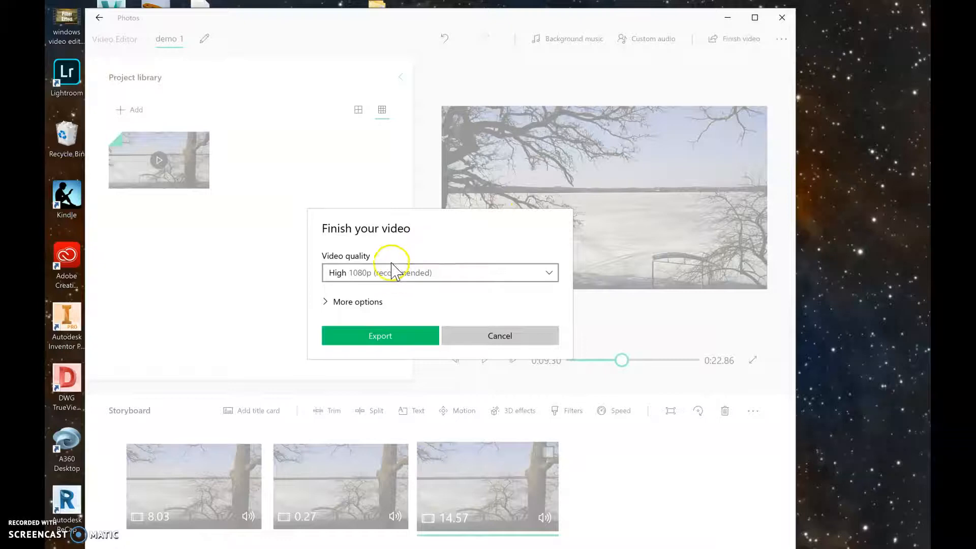
{"action": "left_click", "coordinate": [388, 338]}
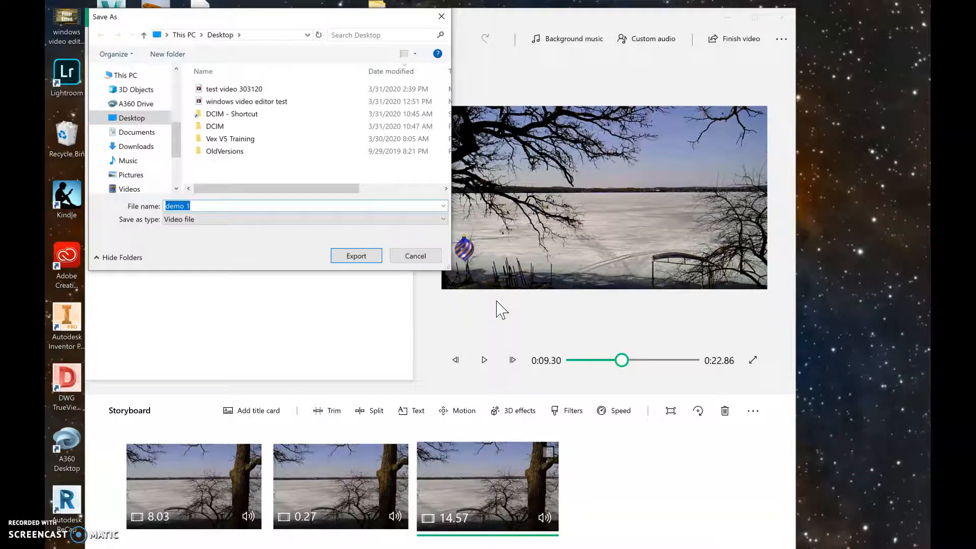
{"action": "type", "text": "de"}
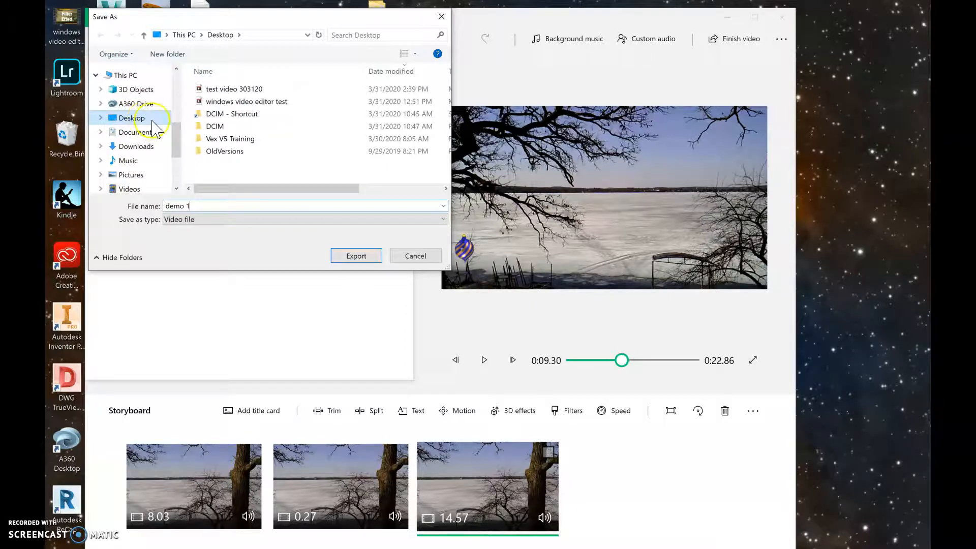
{"action": "left_click", "coordinate": [348, 257]}
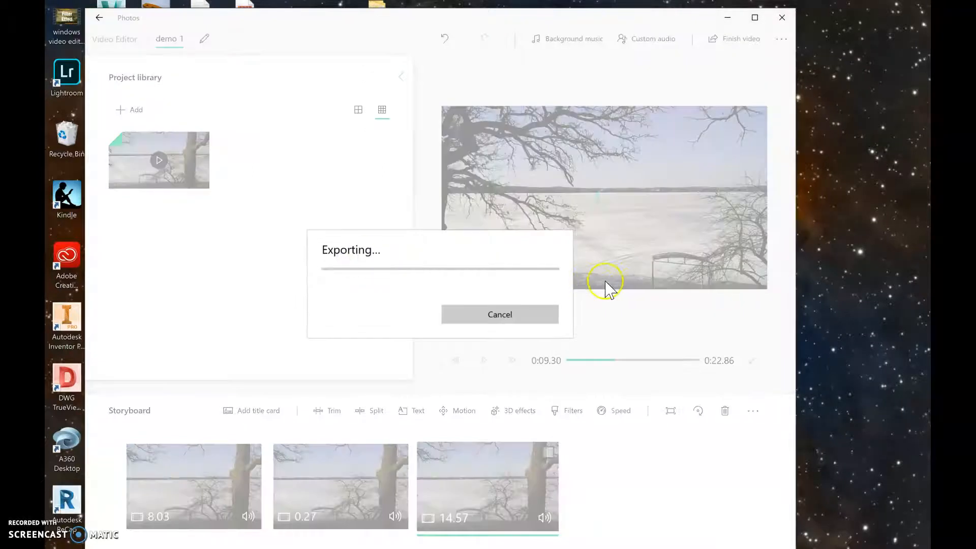